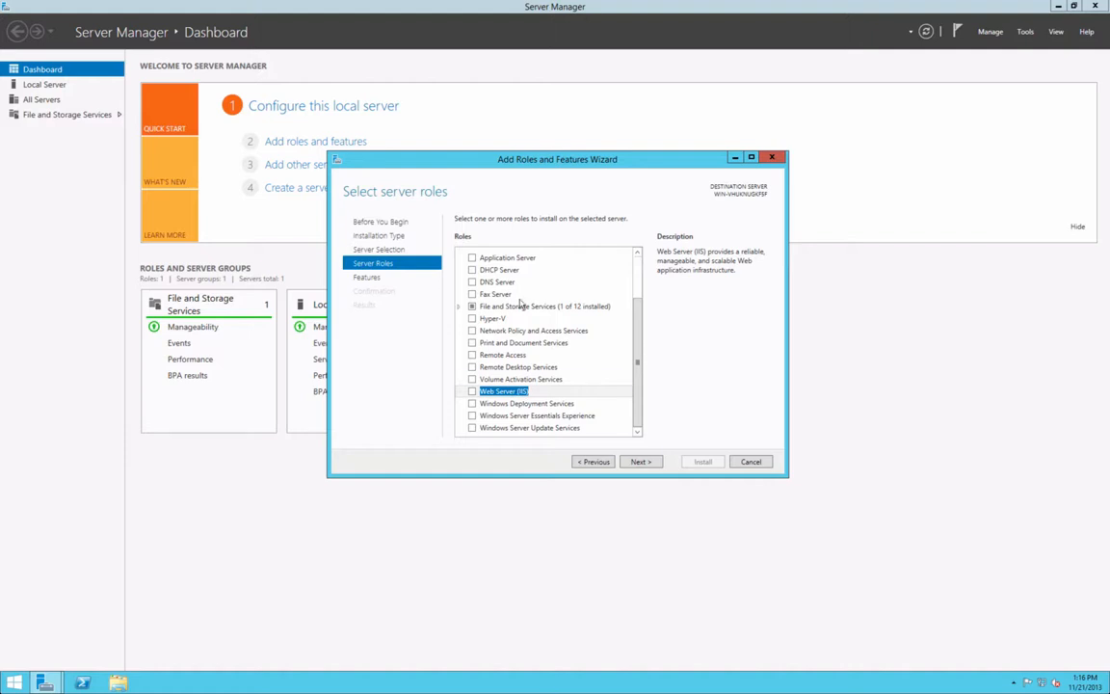
- Restart the Add Roles and Features Wizard and proceed to the server roles using a role-based or feature-based installation on the default server
{"action": "left_click", "coordinate": [750, 462]}
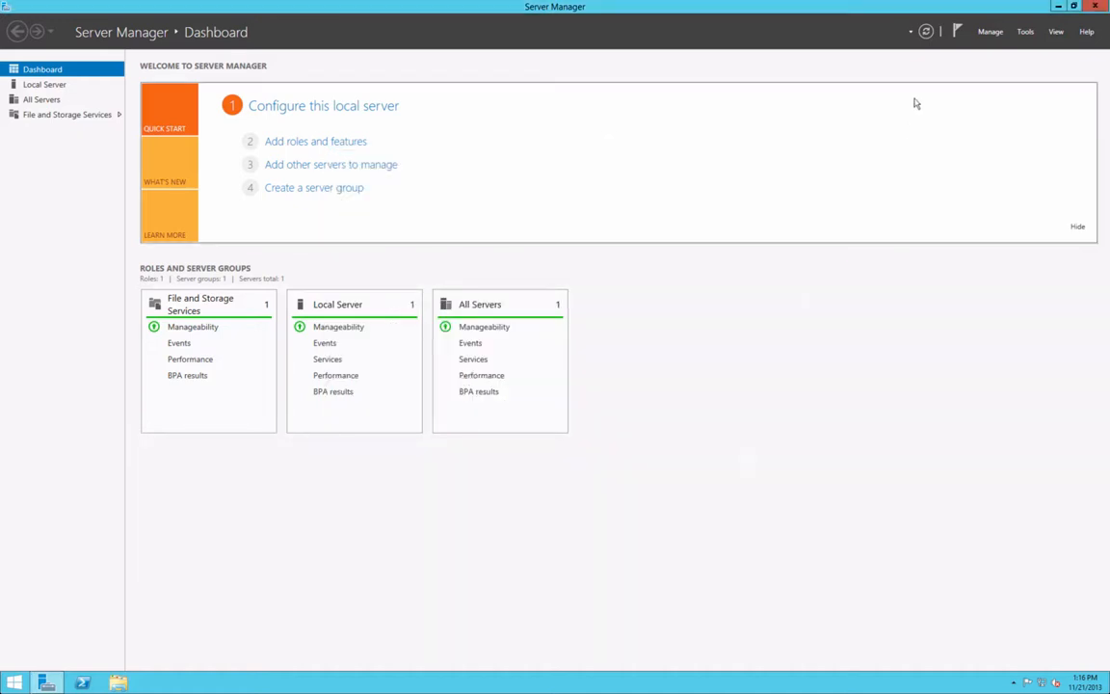
{"action": "left_click", "coordinate": [993, 36]}
{"action": "left_click", "coordinate": [978, 48]}
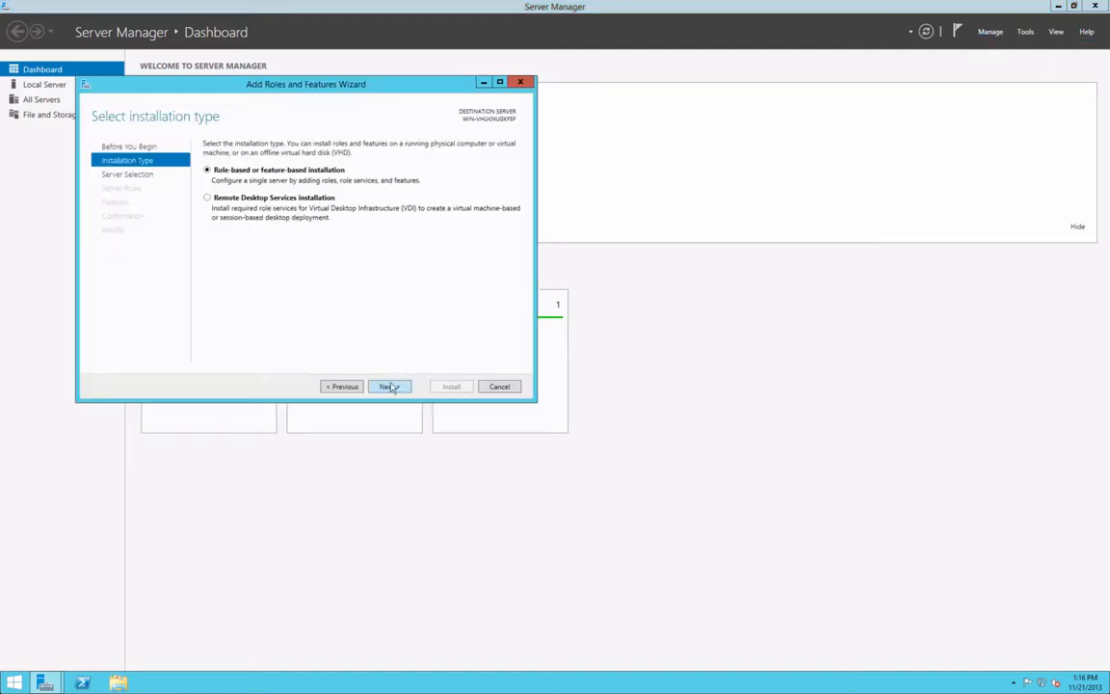
{"action": "left_click", "coordinate": [388, 386]}
{"action": "left_click", "coordinate": [388, 386]}
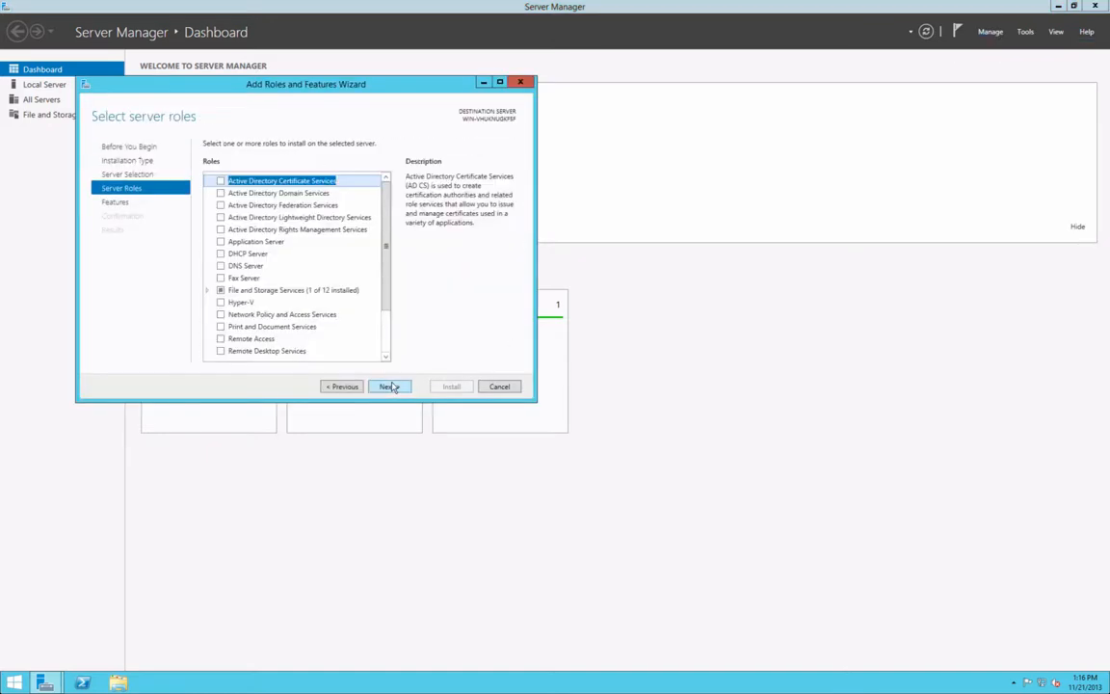
- Select the Web Server (IIS) role and add its required features, including the management tools
{"action": "left_click_drag", "start_coordinate": [389, 232], "coordinate": [386, 274]}
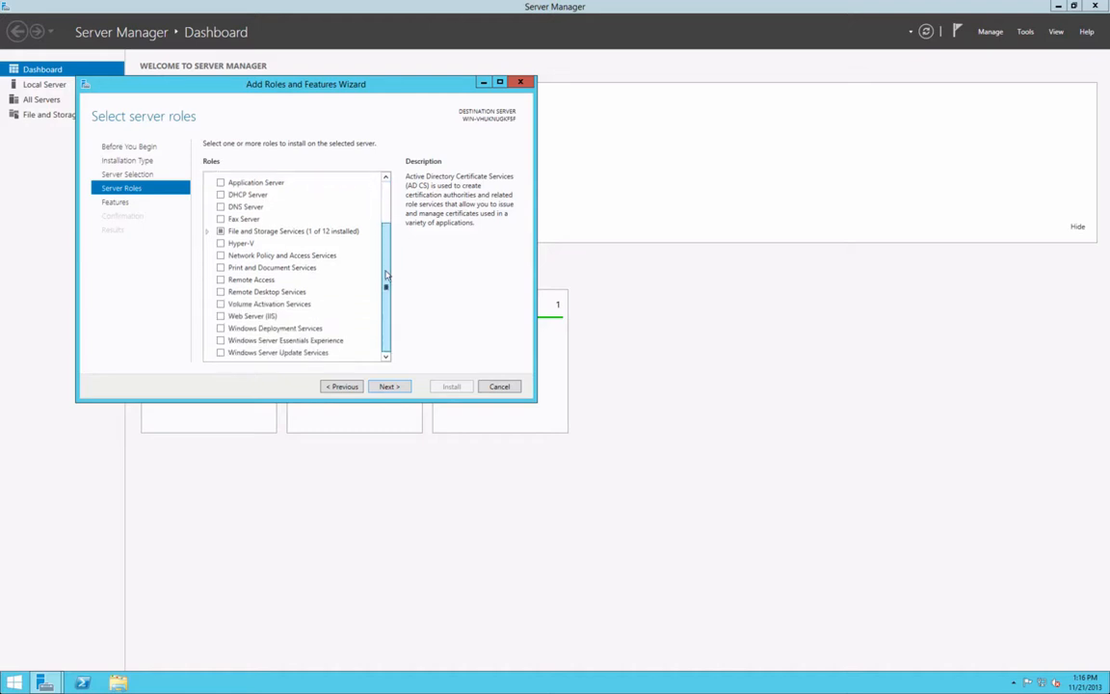
{"action": "left_click", "coordinate": [222, 319]}
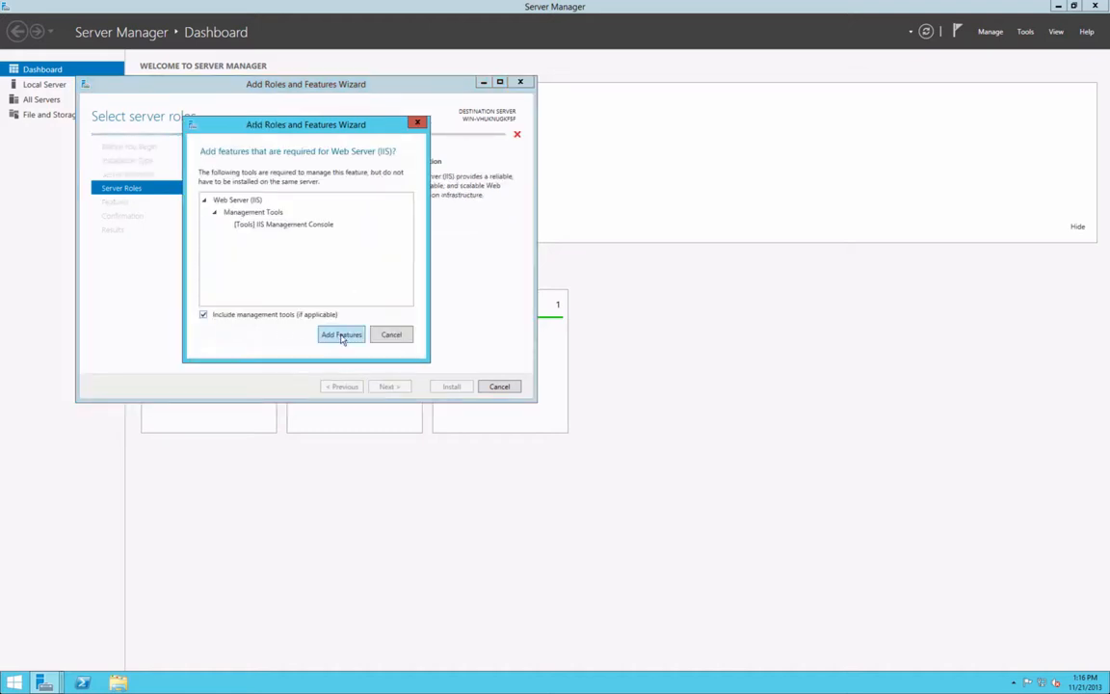
{"action": "left_click", "coordinate": [341, 334]}
- Keep the default features and IIS role services and proceed to the installation confirmation page
{"action": "left_click", "coordinate": [389, 387]}
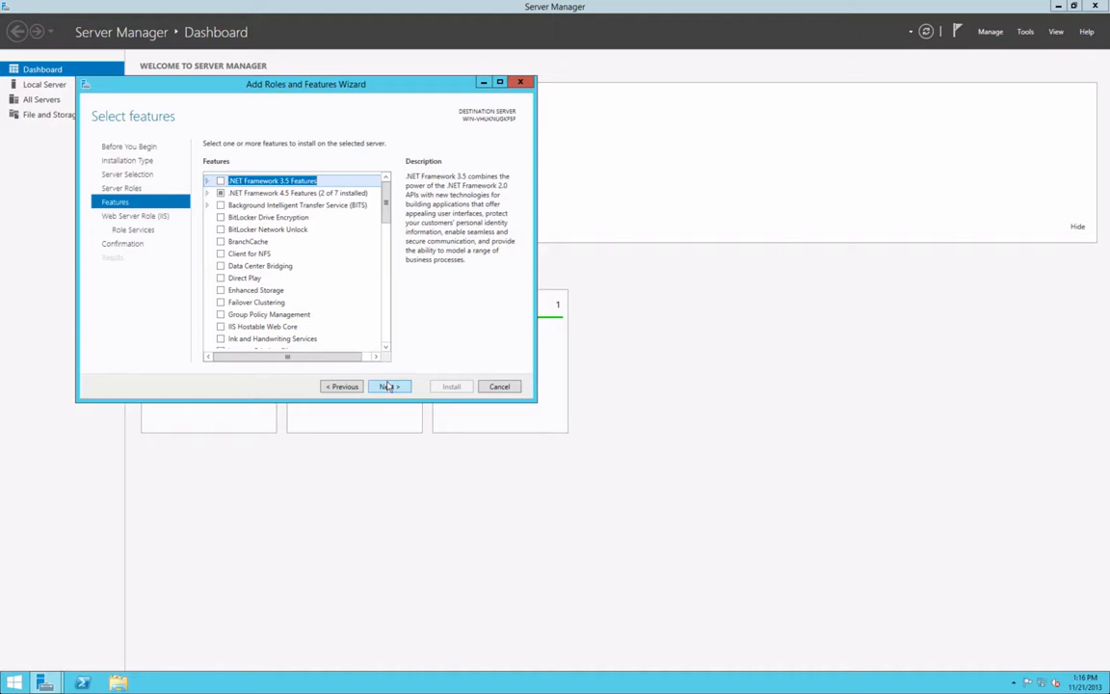
{"action": "left_click", "coordinate": [388, 387]}
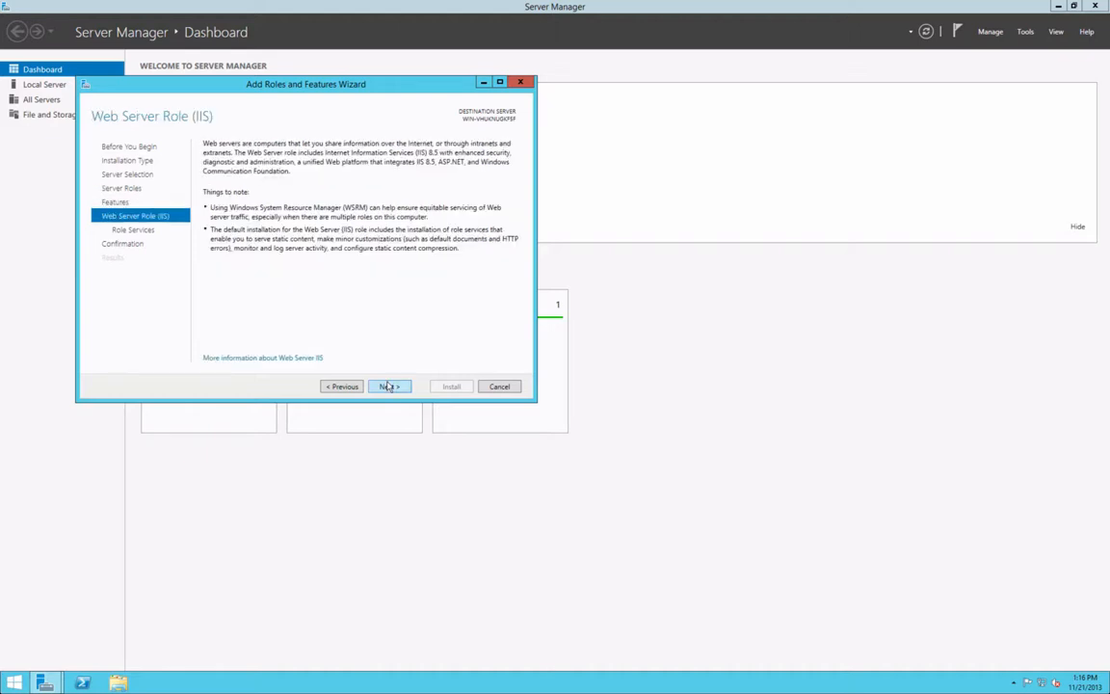
{"action": "left_click", "coordinate": [387, 386]}
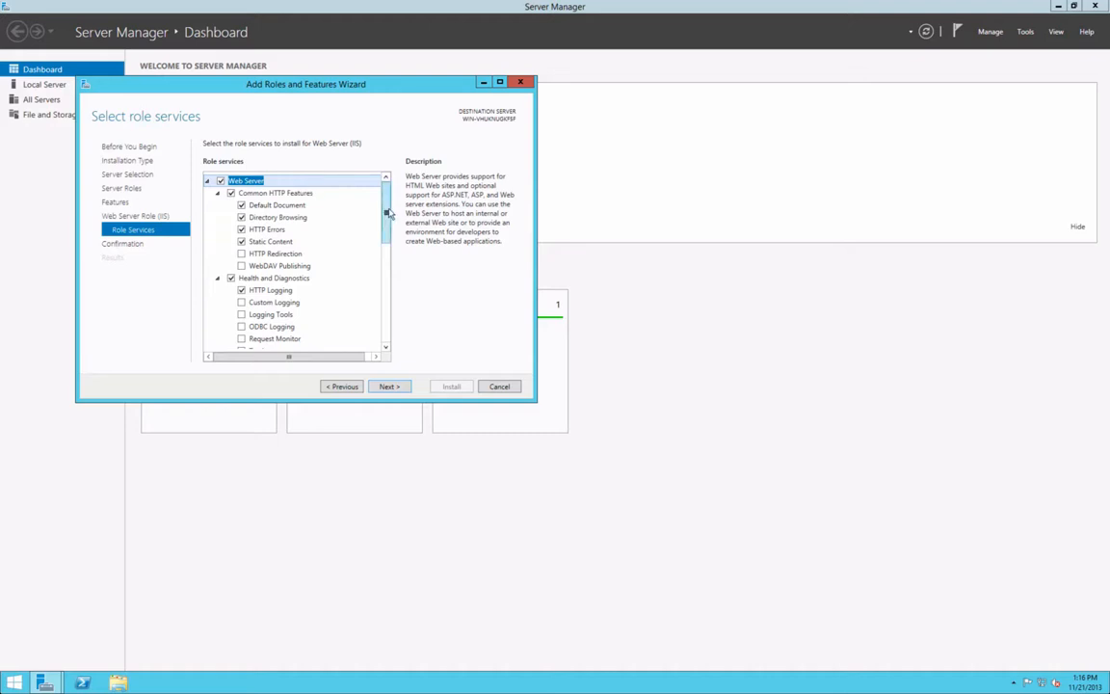
{"action": "left_click_drag", "start_coordinate": [387, 214], "coordinate": [383, 316]}
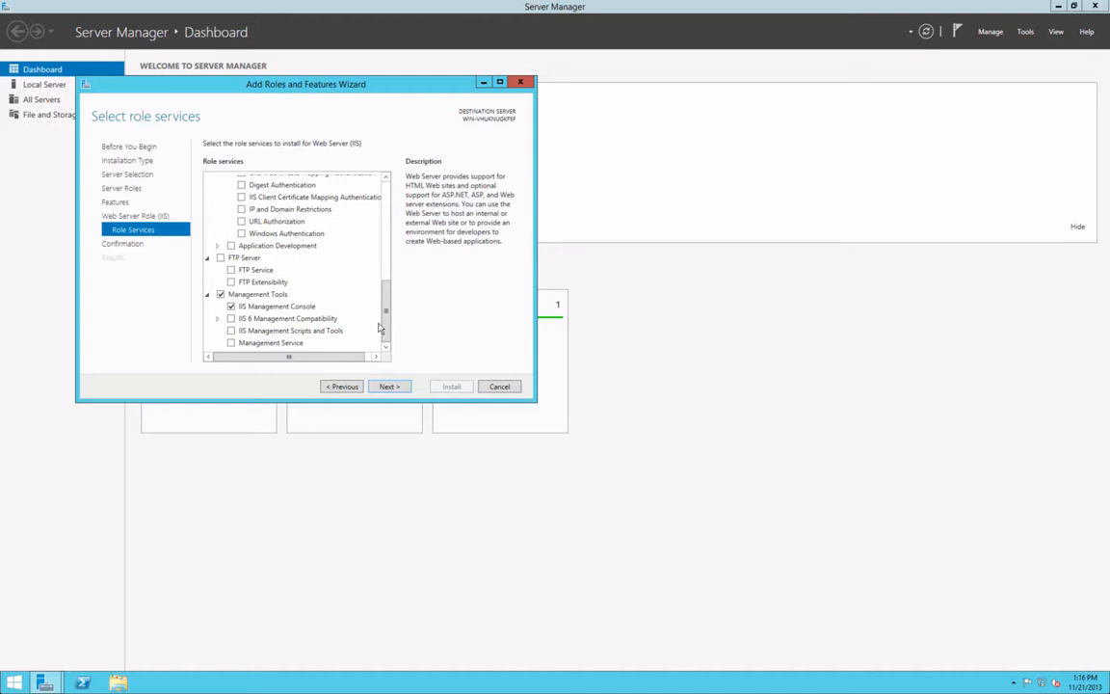
{"action": "left_click", "coordinate": [390, 386]}
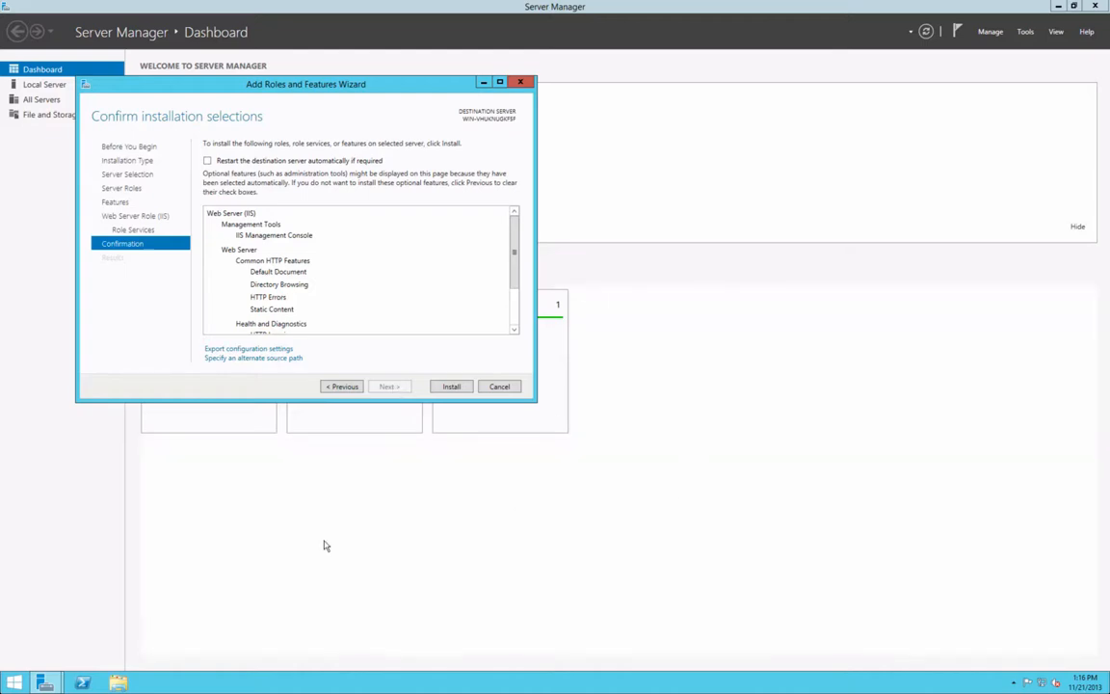
- Open Internet Explorer and complete its first-run setup with "Don't use recommended settings"
{"action": "left_click", "coordinate": [14, 682]}
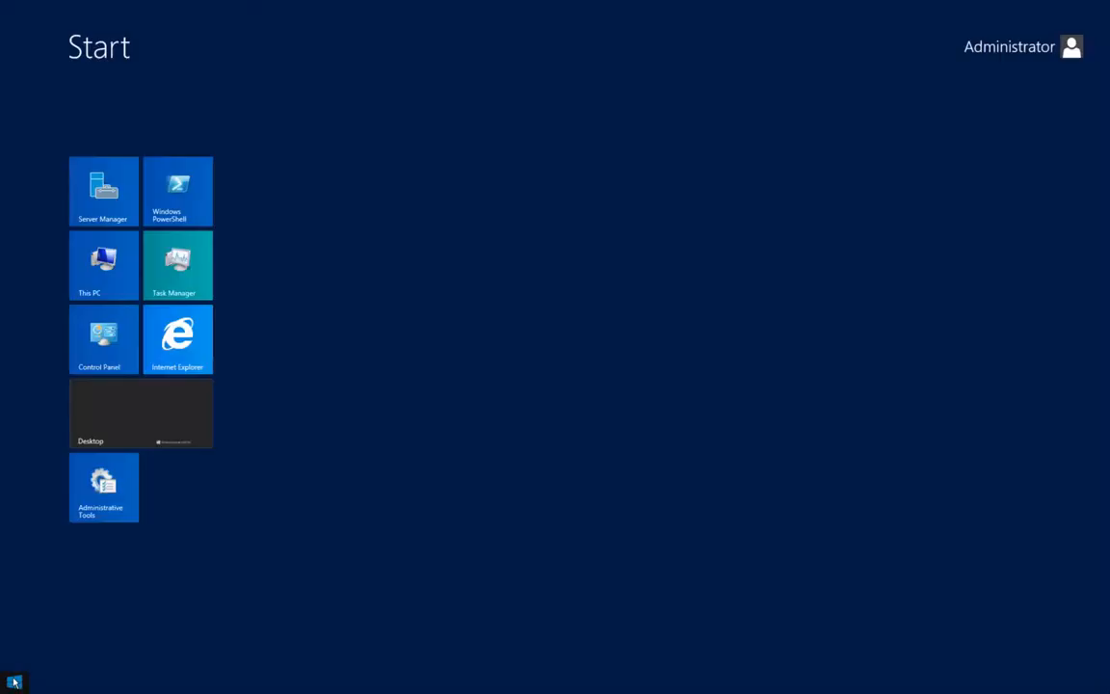
{"action": "left_click", "coordinate": [173, 328]}
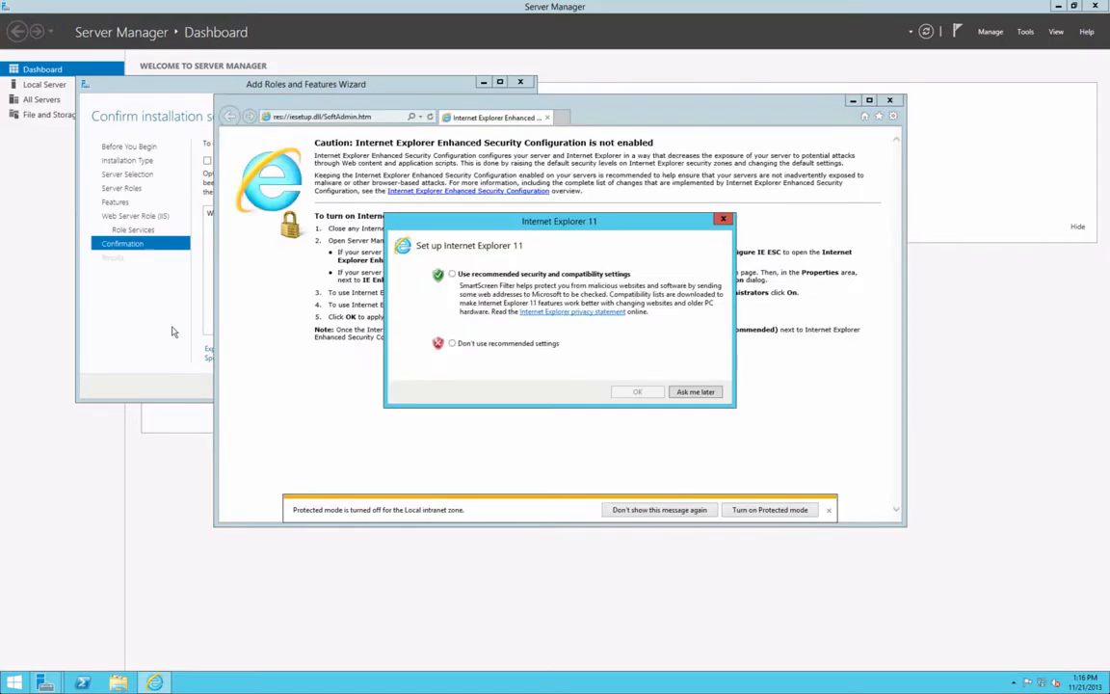
{"action": "left_click", "coordinate": [452, 344]}
{"action": "left_click", "coordinate": [634, 391]}
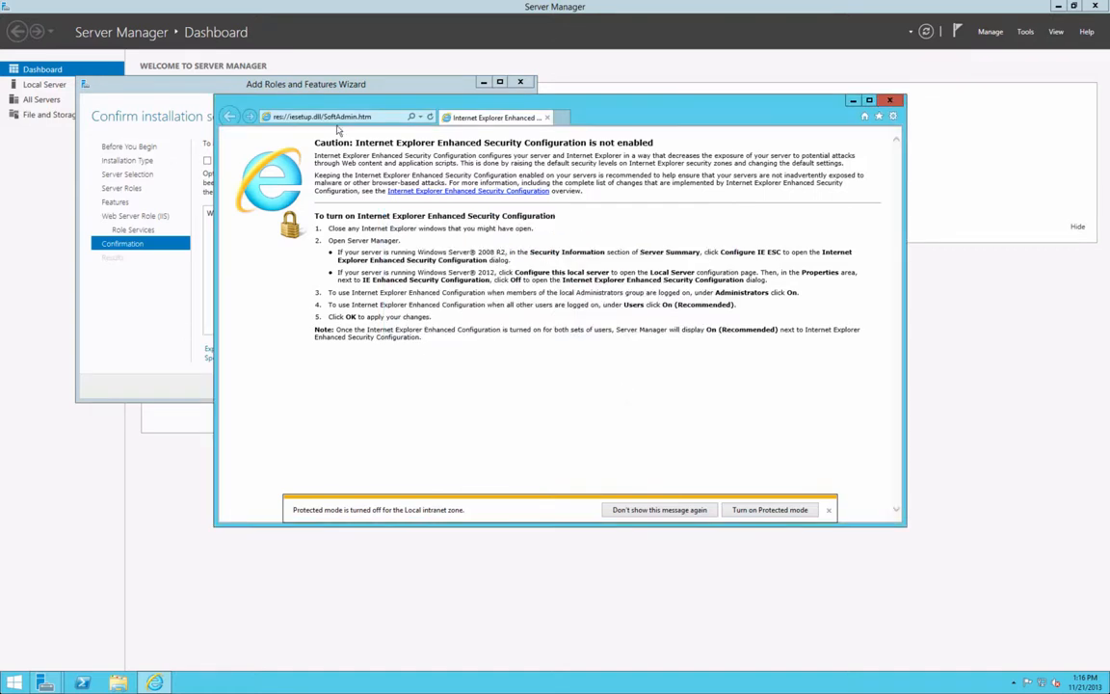
- Return to Server Manager's Local Server page, start the Web Server (IIS) installation and minimize the wizard
{"action": "left_click", "coordinate": [48, 84]}
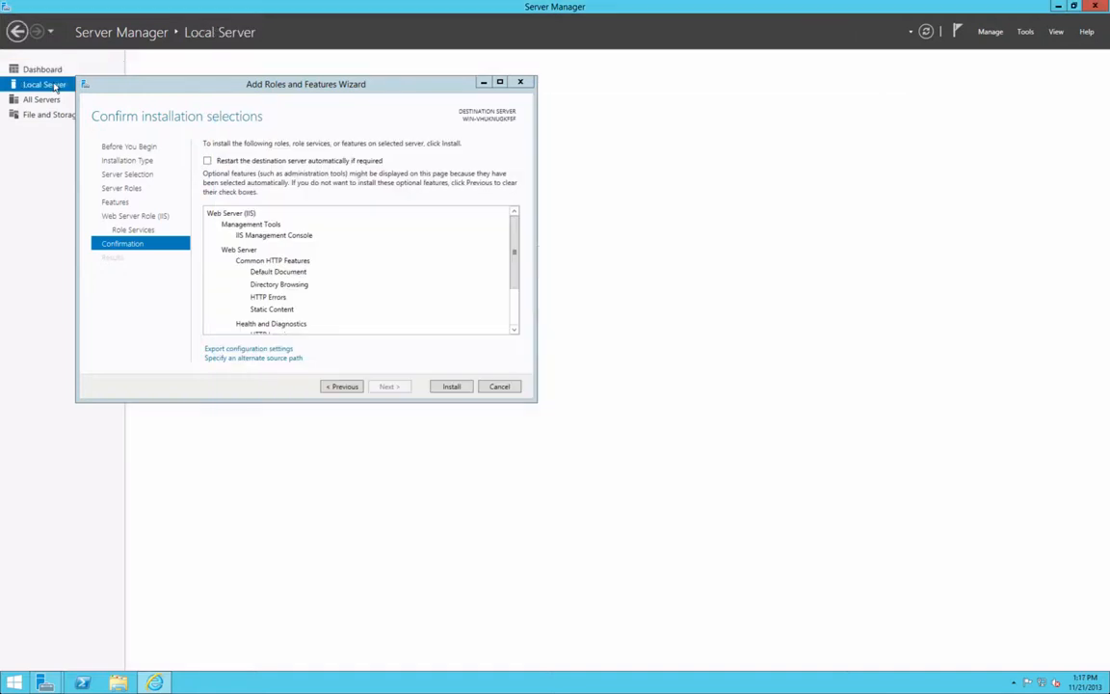
{"action": "left_click", "coordinate": [452, 386]}
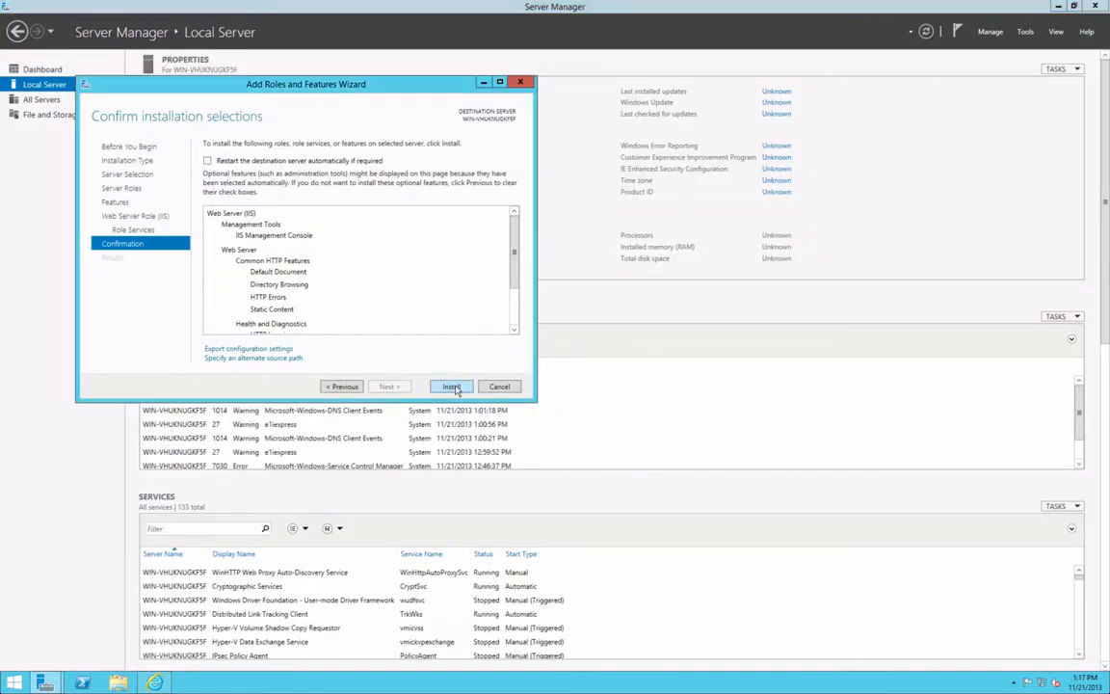
{"action": "left_click", "coordinate": [481, 85]}
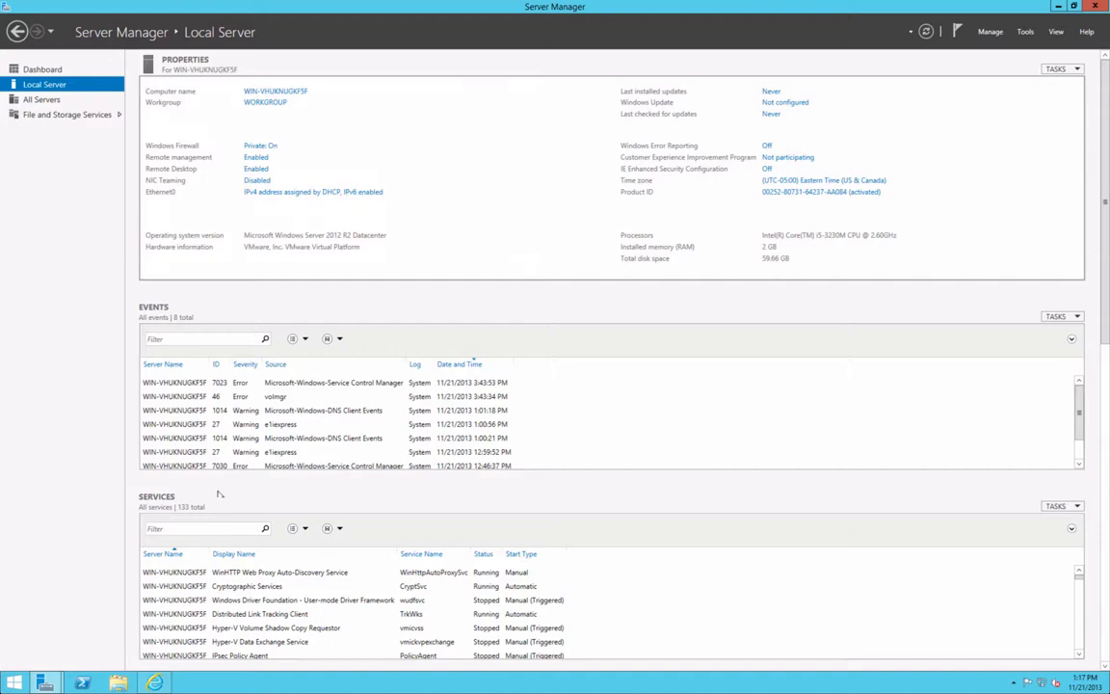
- Open Windows PowerShell and run ipconfig to look up the server's IPv4 address
{"action": "left_click", "coordinate": [82, 682]}
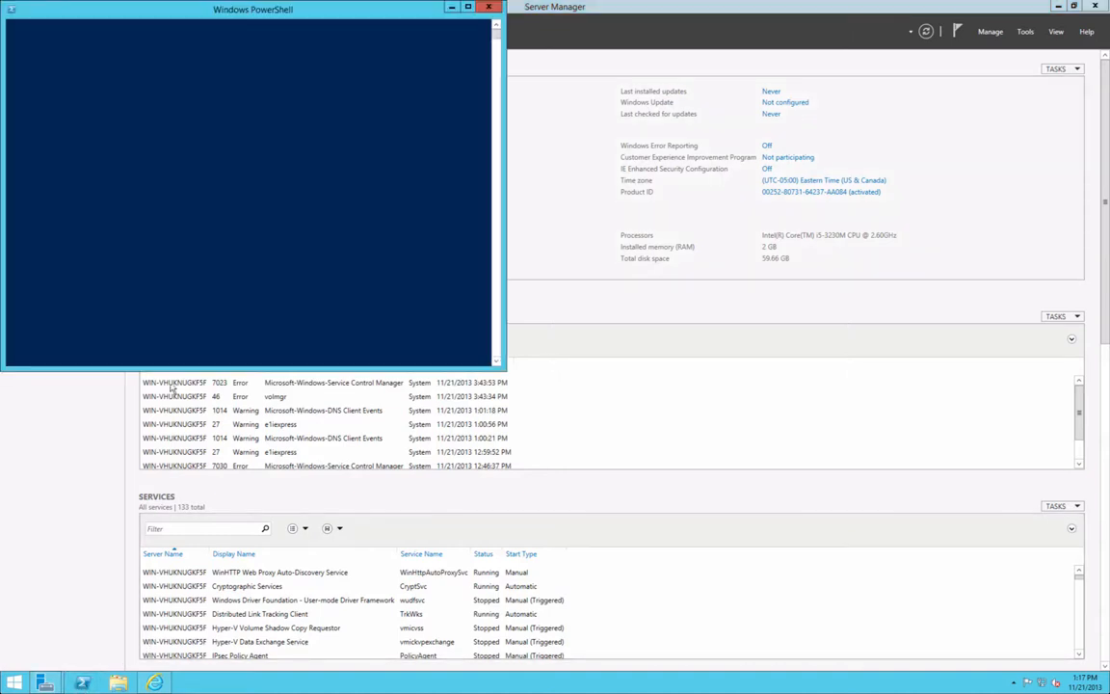
{"action": "left_click", "coordinate": [333, 187]}
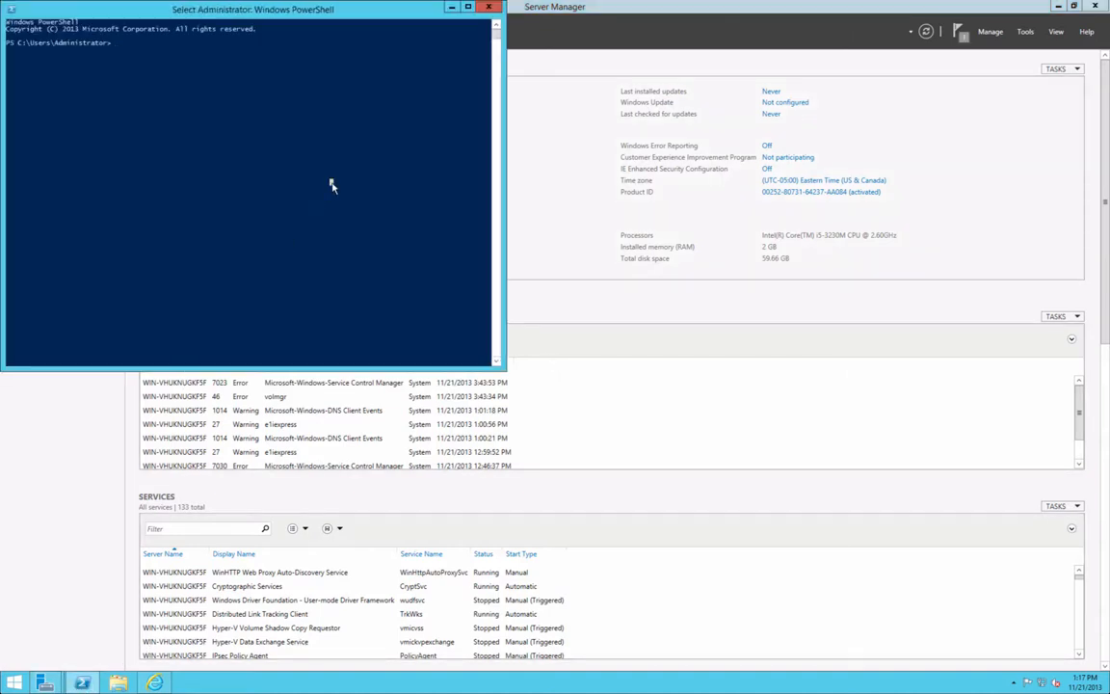
{"action": "type", "text": "ipconfig"}
{"action": "key", "text": "Return"}
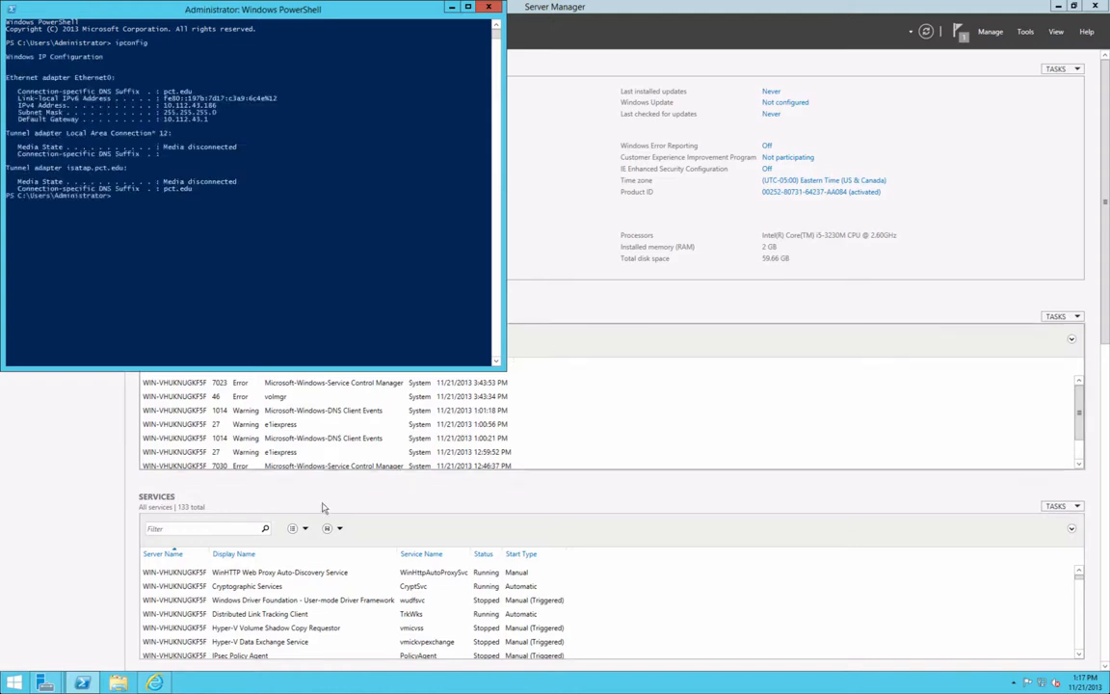
- Switch to Internet Explorer, move its window clear of the ipconfig output, and try to browse to 10.112.43.186
{"action": "left_click", "coordinate": [155, 682]}
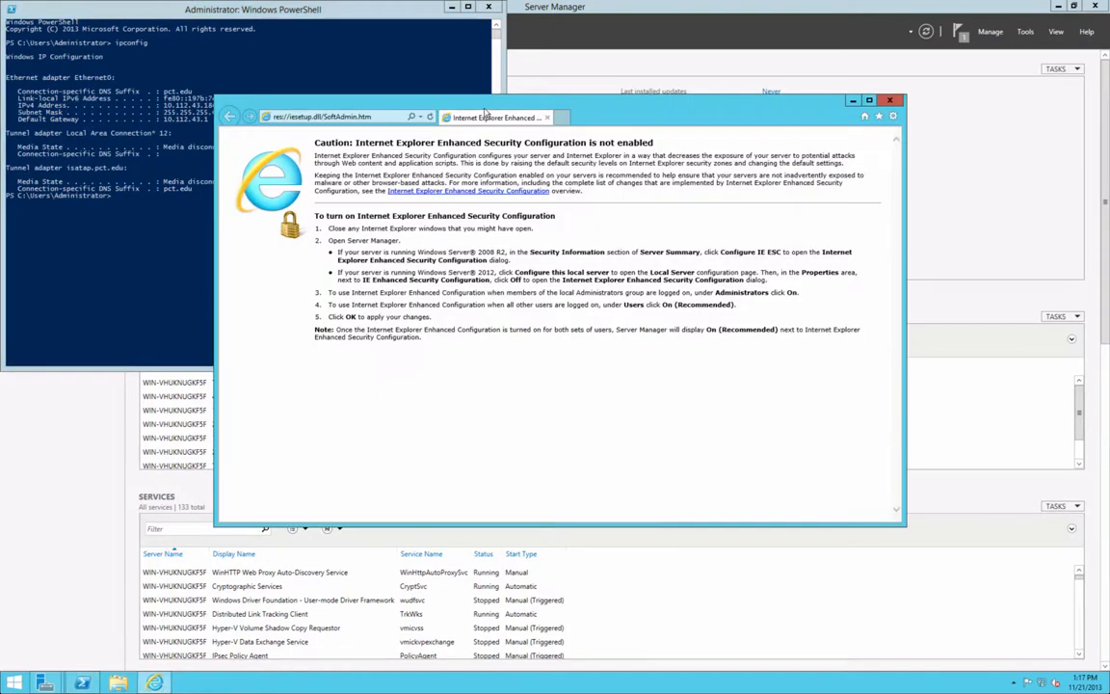
{"action": "left_click_drag", "start_coordinate": [490, 106], "coordinate": [562, 113]}
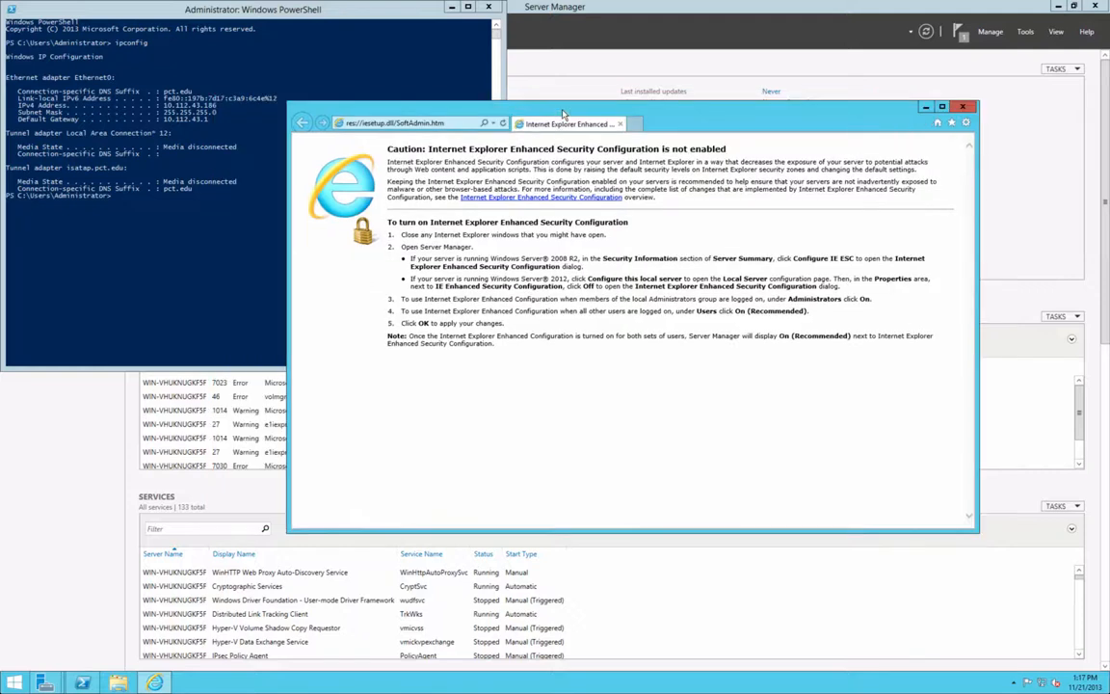
{"action": "left_click", "coordinate": [448, 123]}
{"action": "type", "text": "1"}
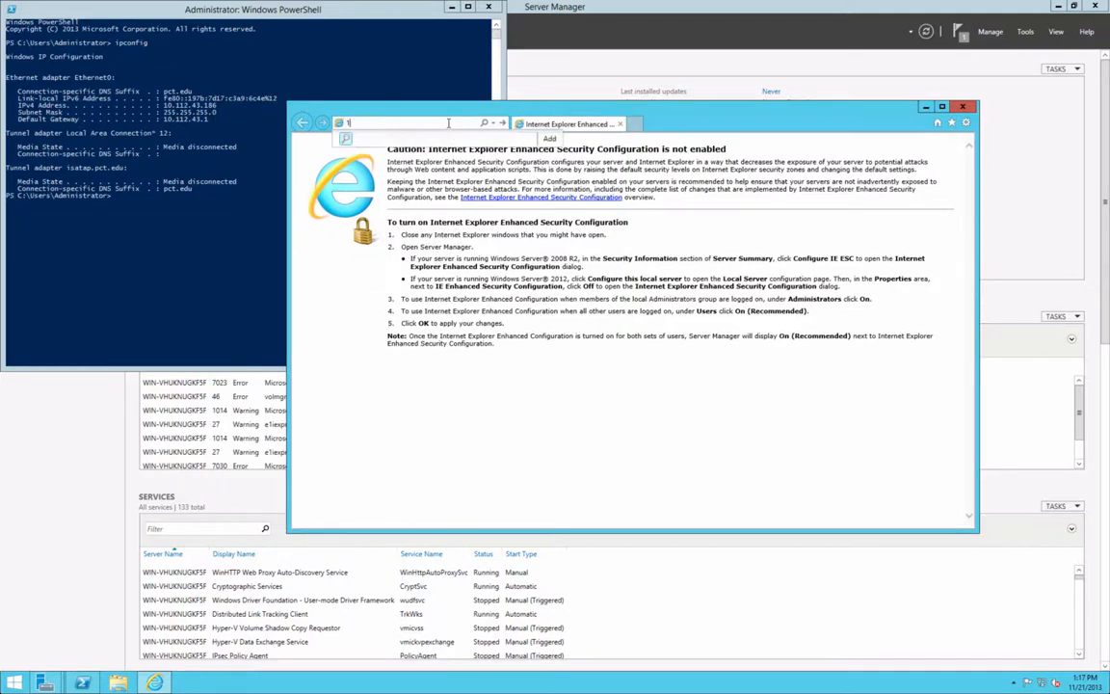
{"action": "type", "text": "0.112.4"}
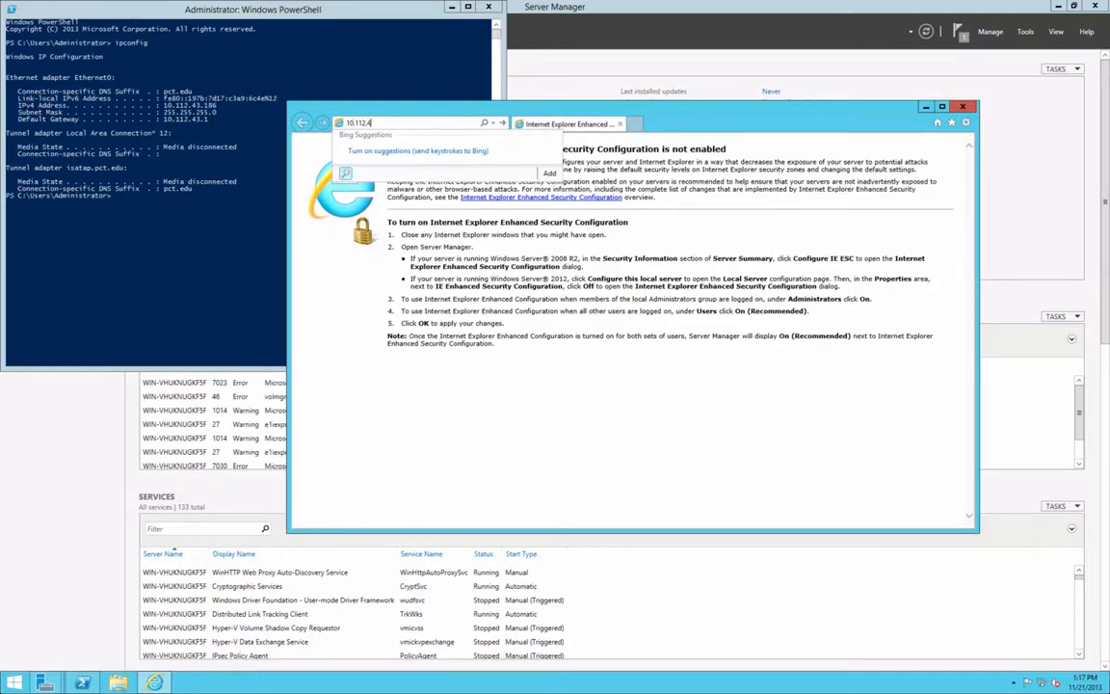
{"action": "type", "text": "3.186"}
{"action": "key", "text": "Return"}
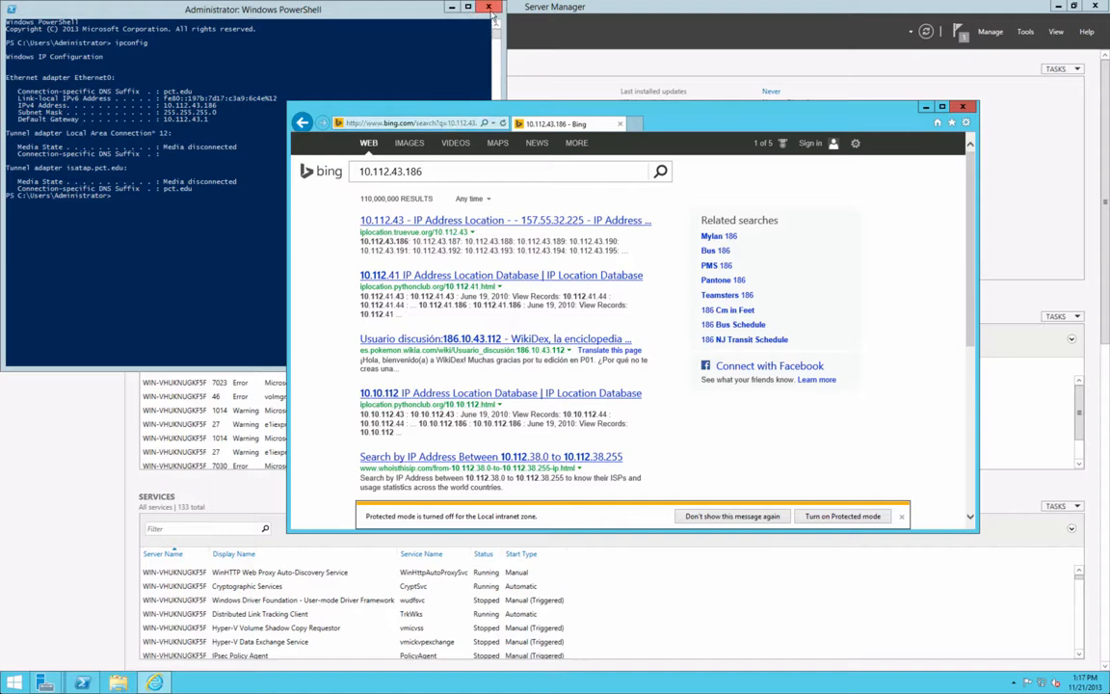
- Minimize PowerShell and check the feature installation progress in the Server Manager notifications
{"action": "left_click", "coordinate": [451, 6]}
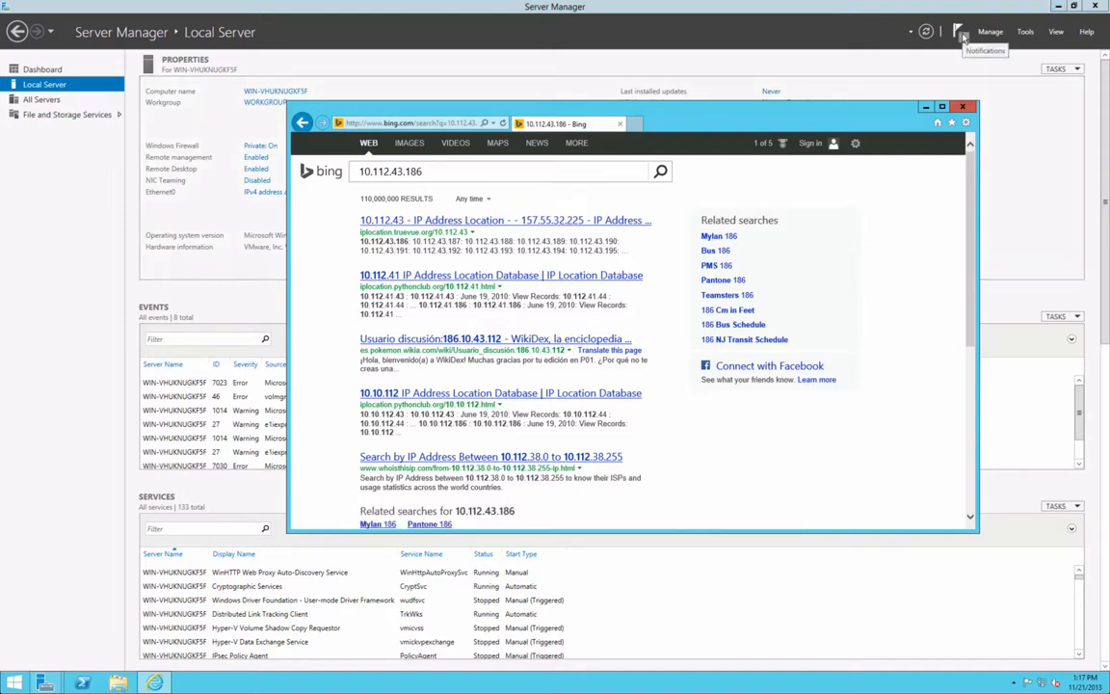
{"action": "left_click", "coordinate": [959, 31]}
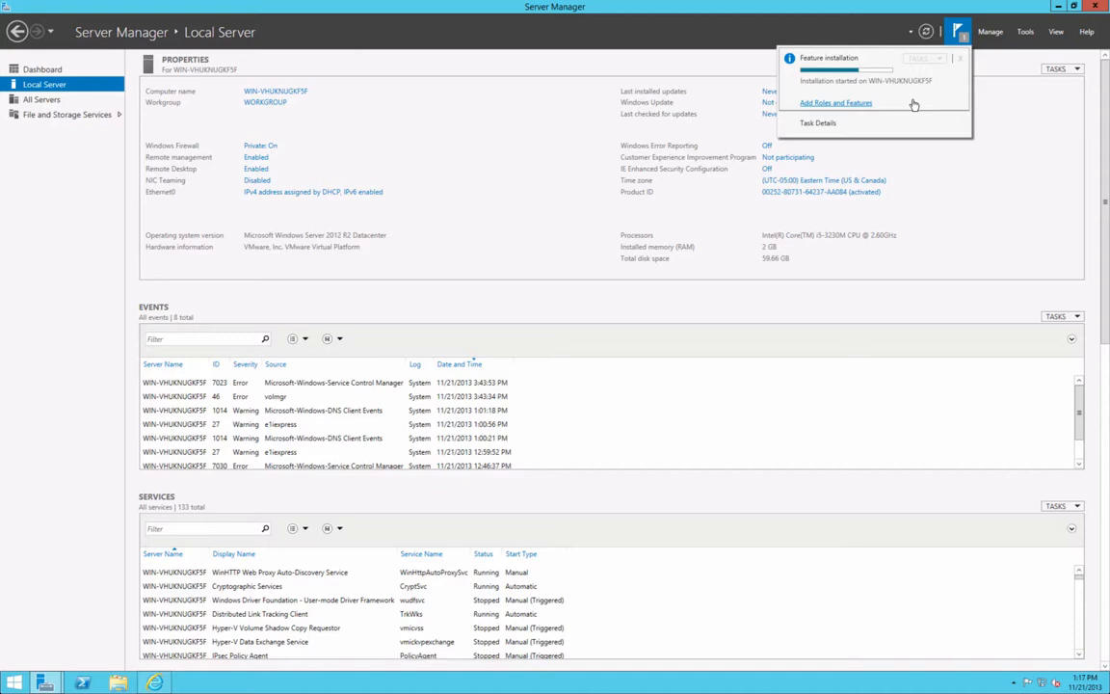
- Switch back to Internet Explorer and go to google.com
{"action": "left_click", "coordinate": [160, 682]}
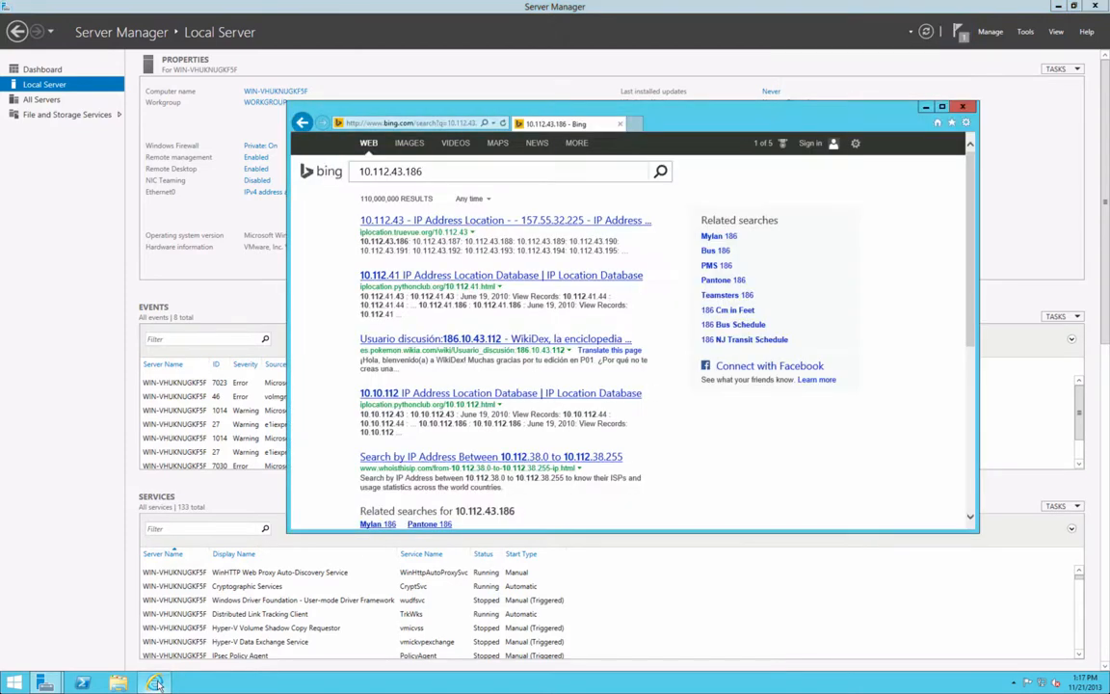
{"action": "left_click", "coordinate": [447, 176]}
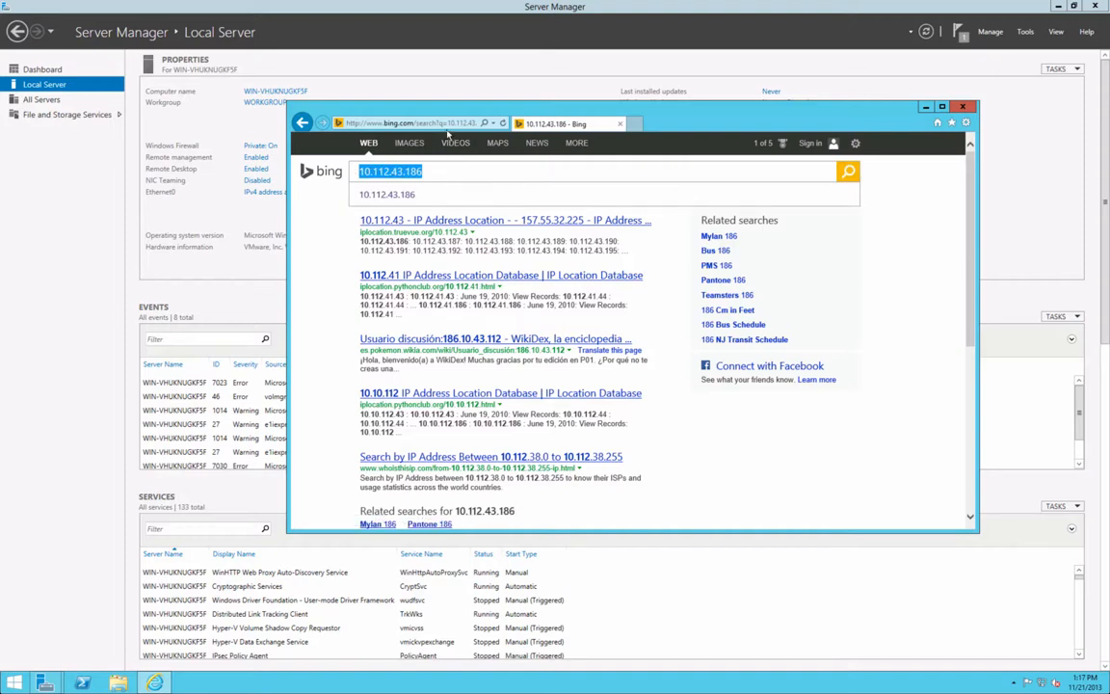
{"action": "left_click", "coordinate": [405, 123]}
{"action": "type", "text": "google.com"}
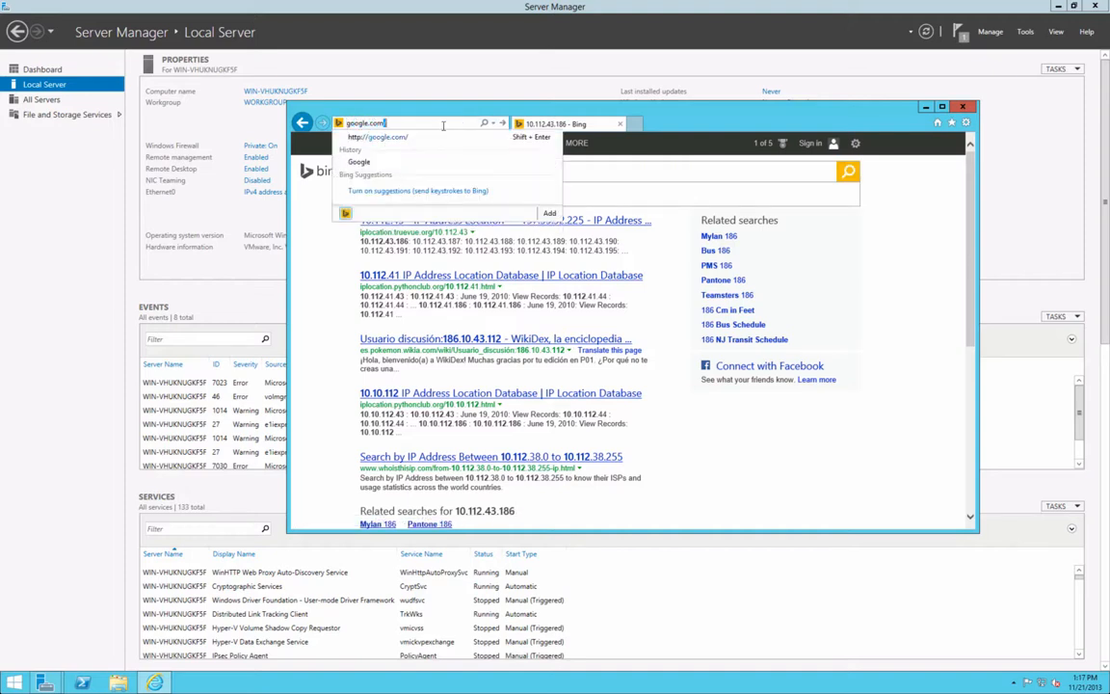
{"action": "key", "text": "Return"}
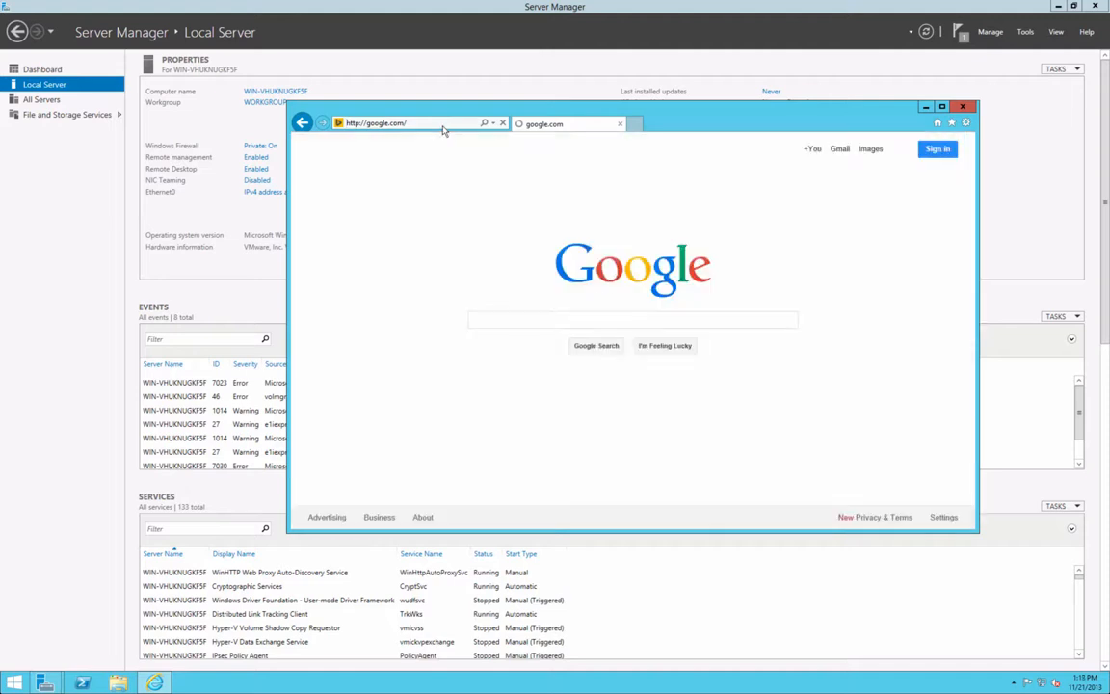
- Search Google for "what's my public ip" and highlight the public IP address line in the results
{"action": "type", "text": "what"}
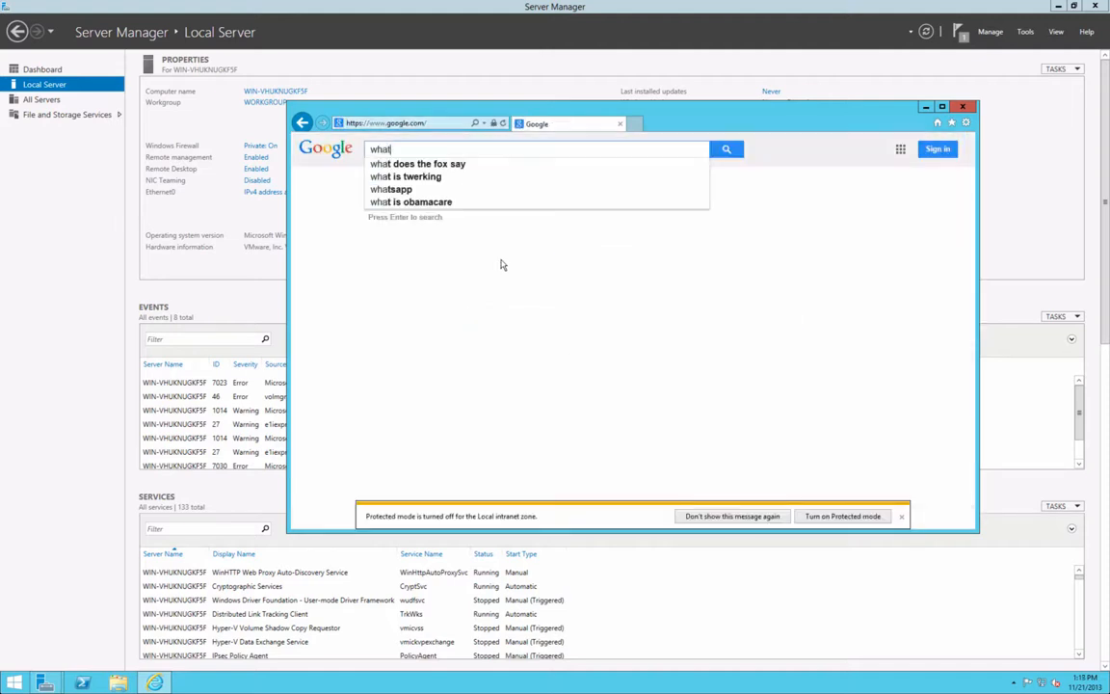
{"action": "type", "text": "'s my pu"}
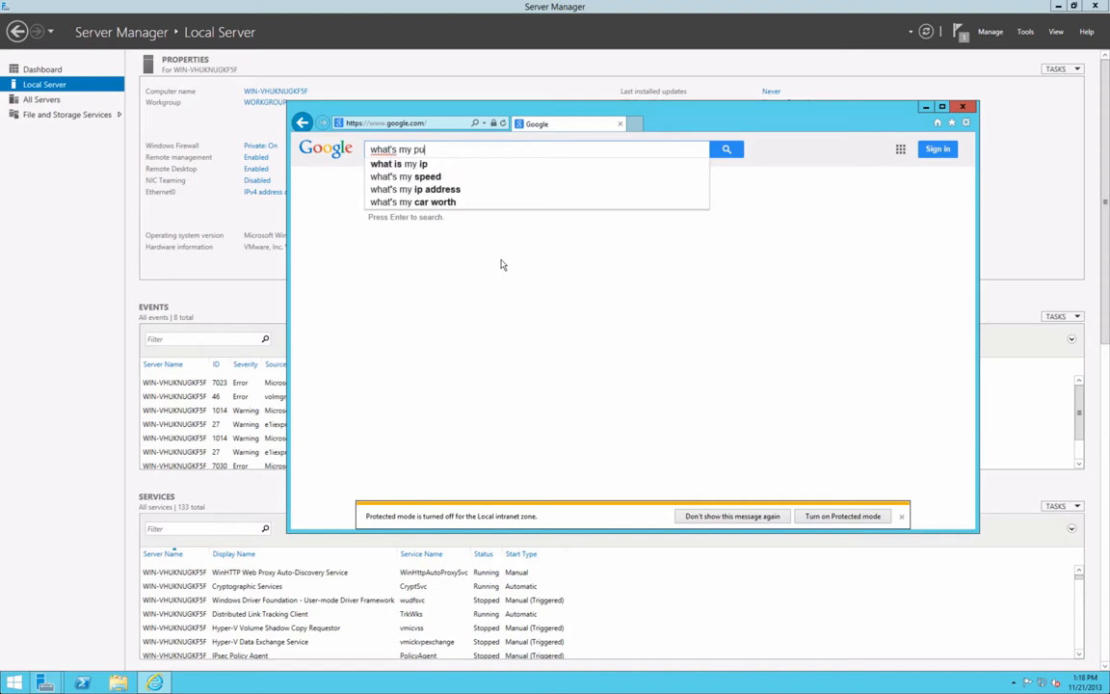
{"action": "type", "text": "blic ip"}
{"action": "key", "text": "Return"}
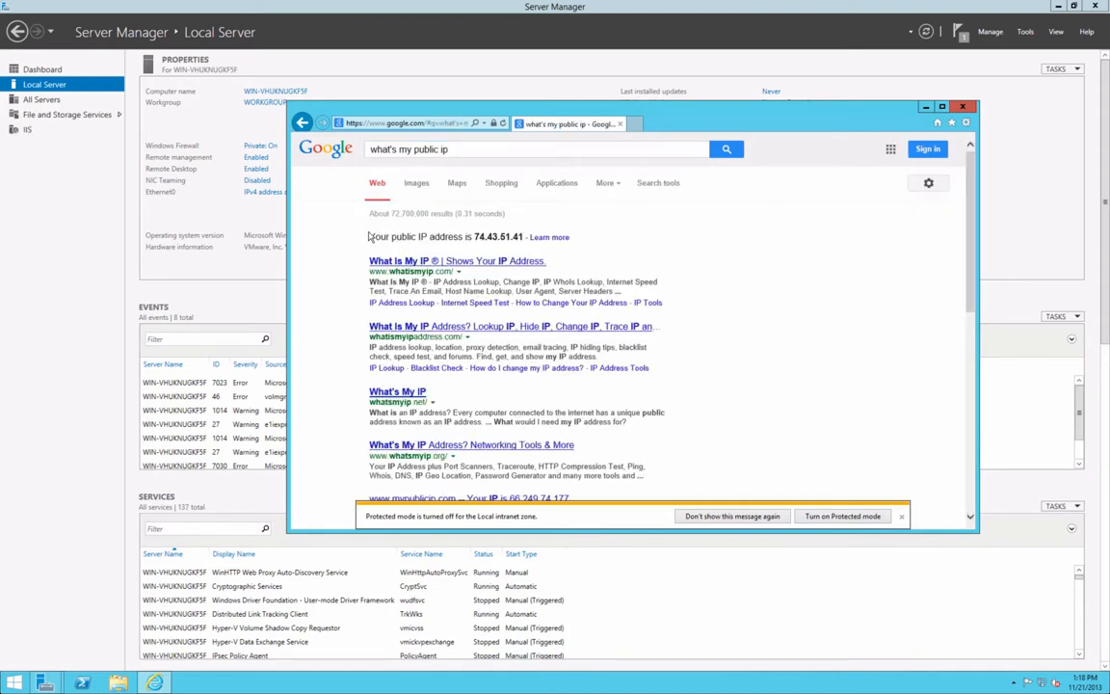
{"action": "left_click_drag", "start_coordinate": [368, 236], "coordinate": [525, 238]}
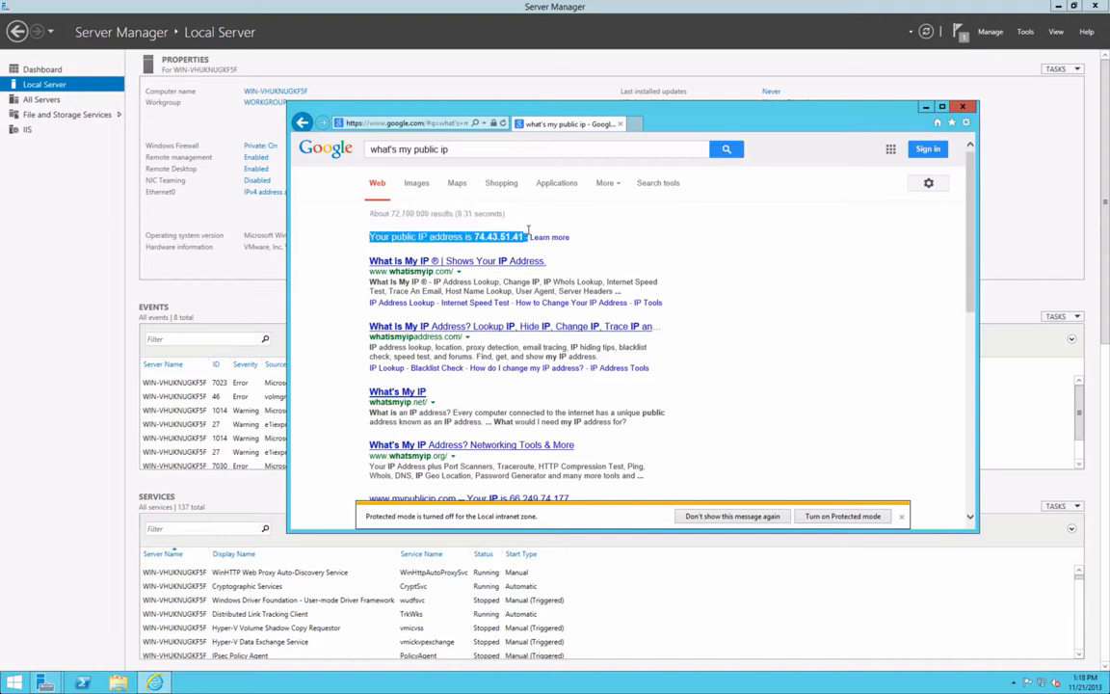
{"action": "left_click", "coordinate": [622, 247]}
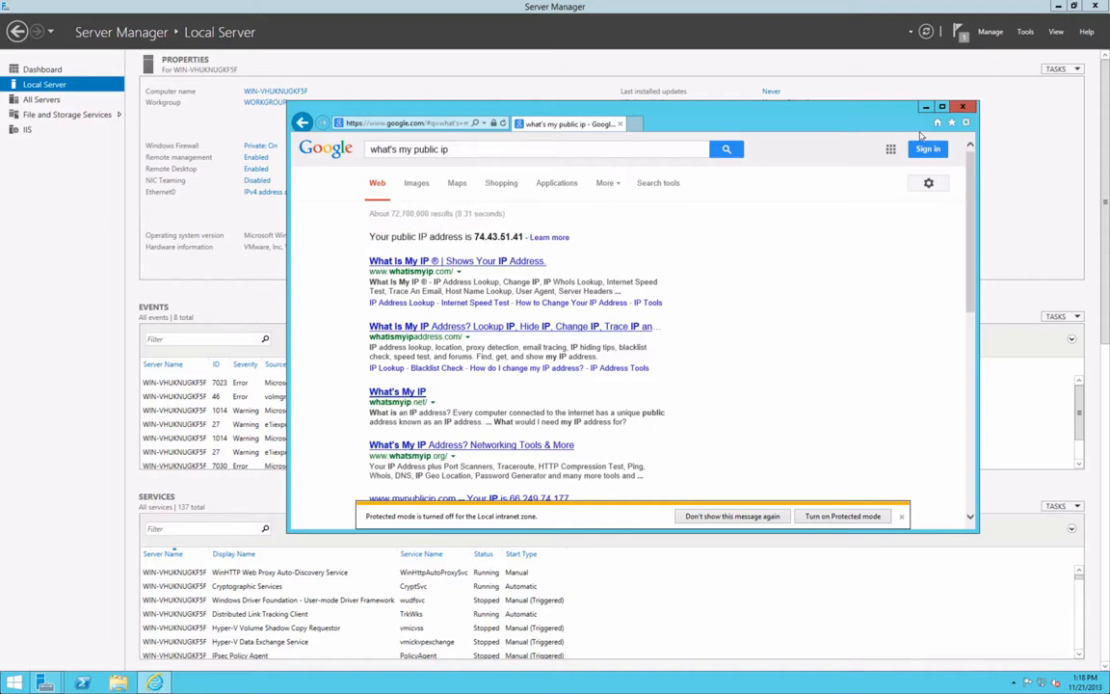
- Close Internet Explorer and check the feature installation status in the Server Manager notifications
{"action": "left_click", "coordinate": [961, 107]}
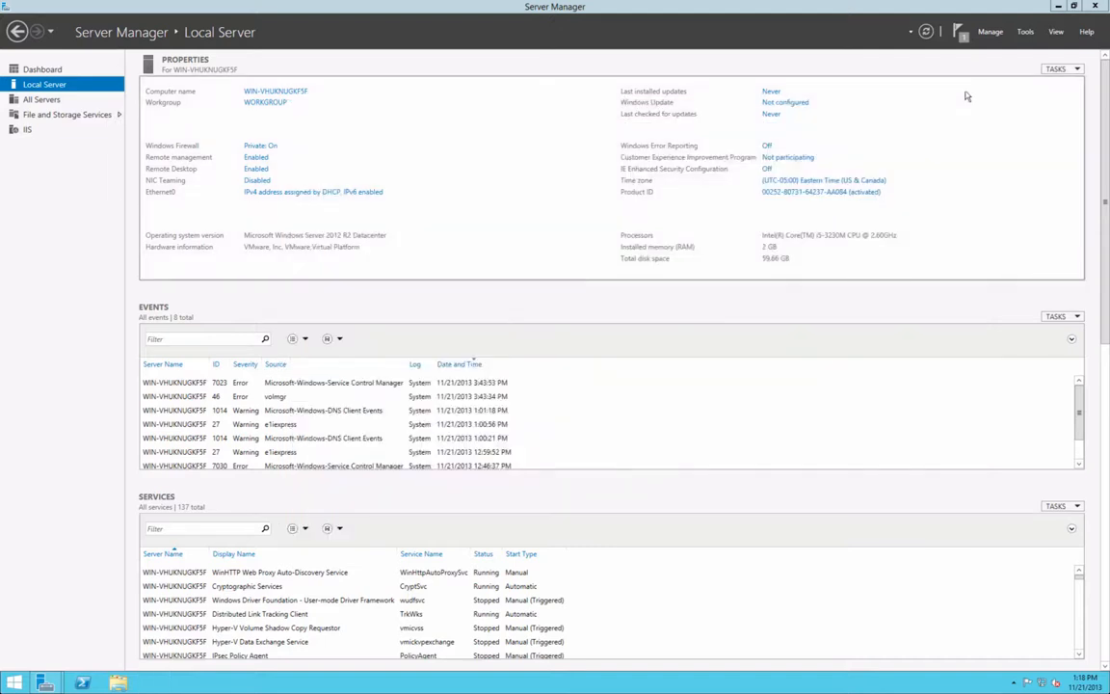
{"action": "left_click", "coordinate": [957, 33]}
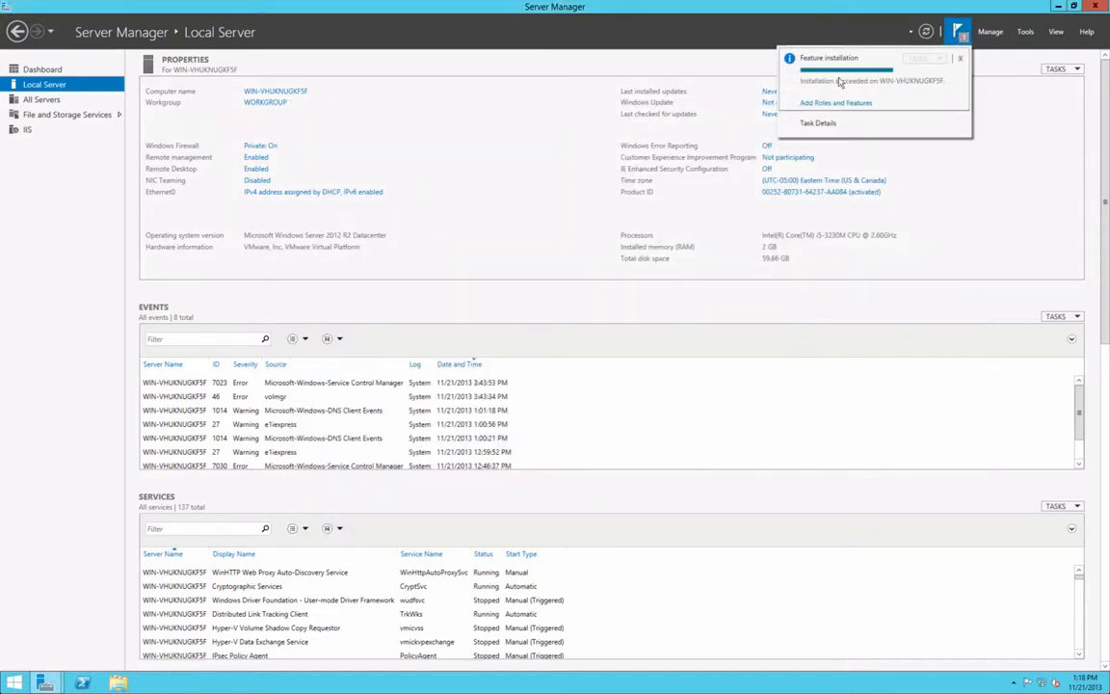
{"action": "left_click", "coordinate": [43, 191]}
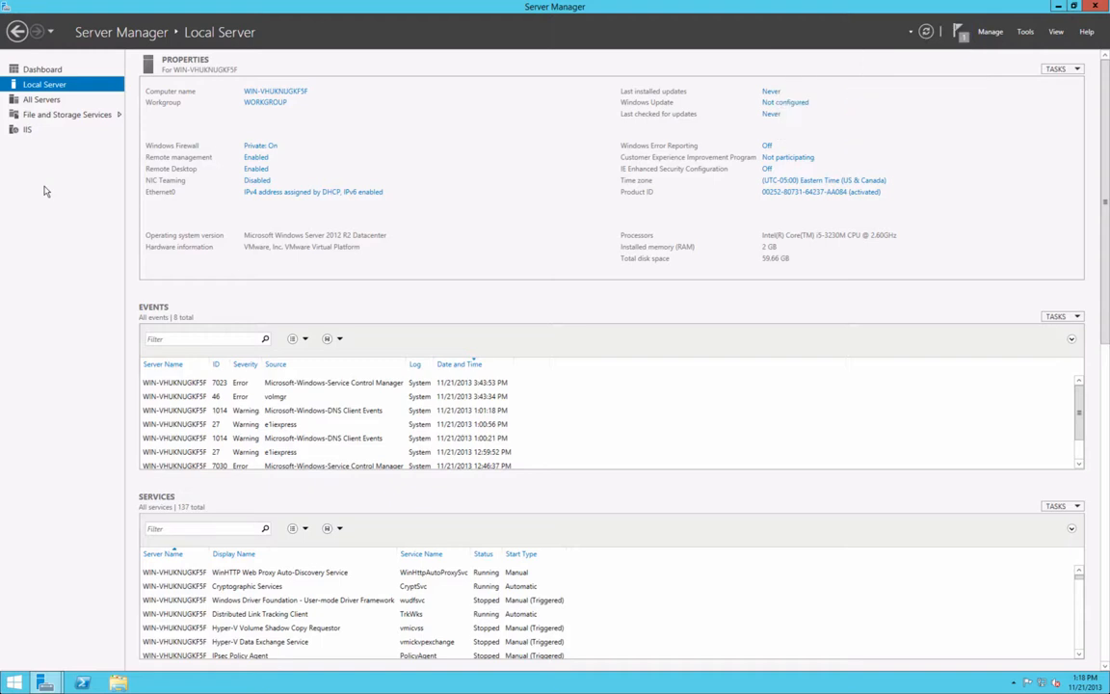
- Review the servers, events and services on the IIS page, and close Server Manager
{"action": "left_click", "coordinate": [29, 128]}
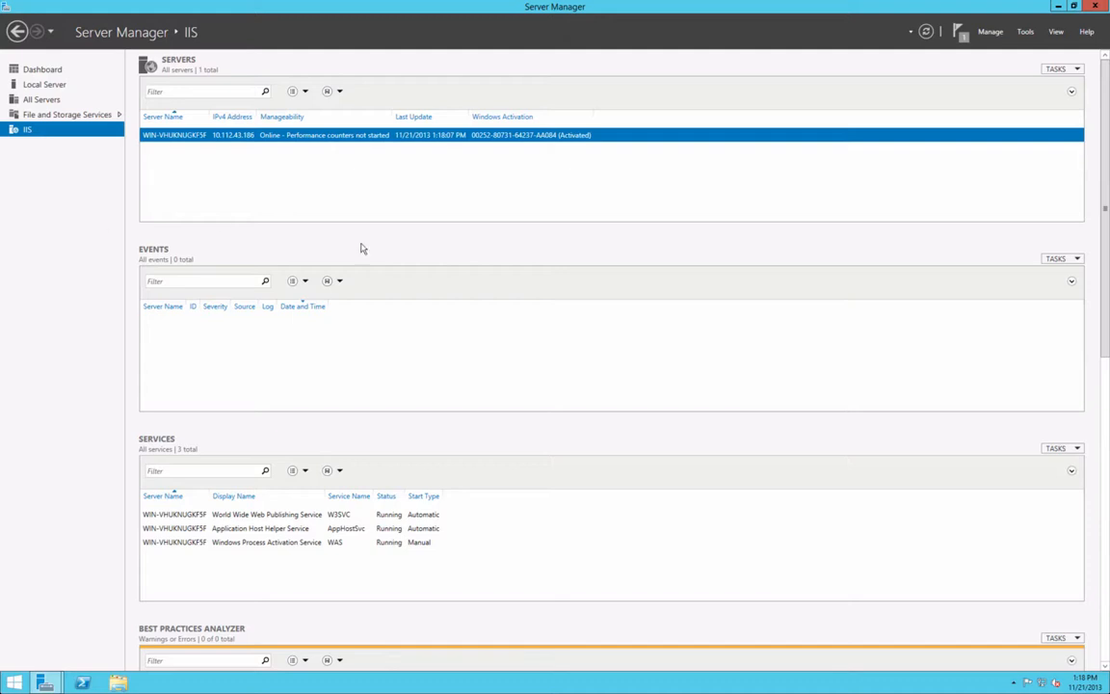
{"action": "scroll", "coordinate": [398, 259], "scroll_direction": "down", "scroll_amount": 1}
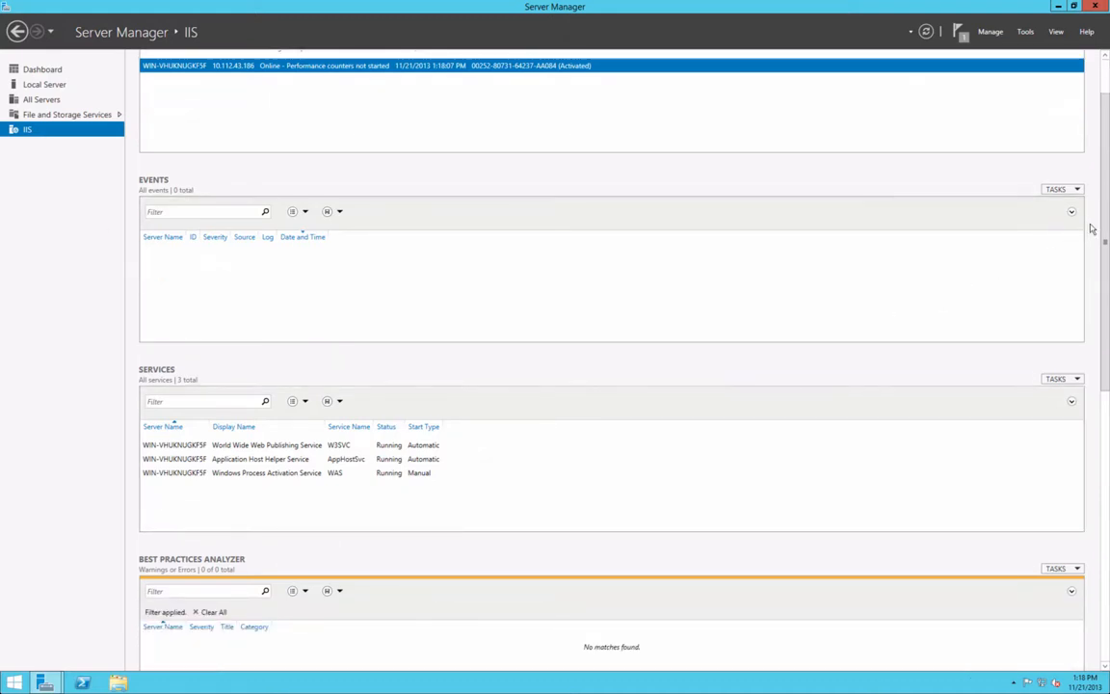
{"action": "left_click_drag", "start_coordinate": [1104, 228], "coordinate": [1098, 153]}
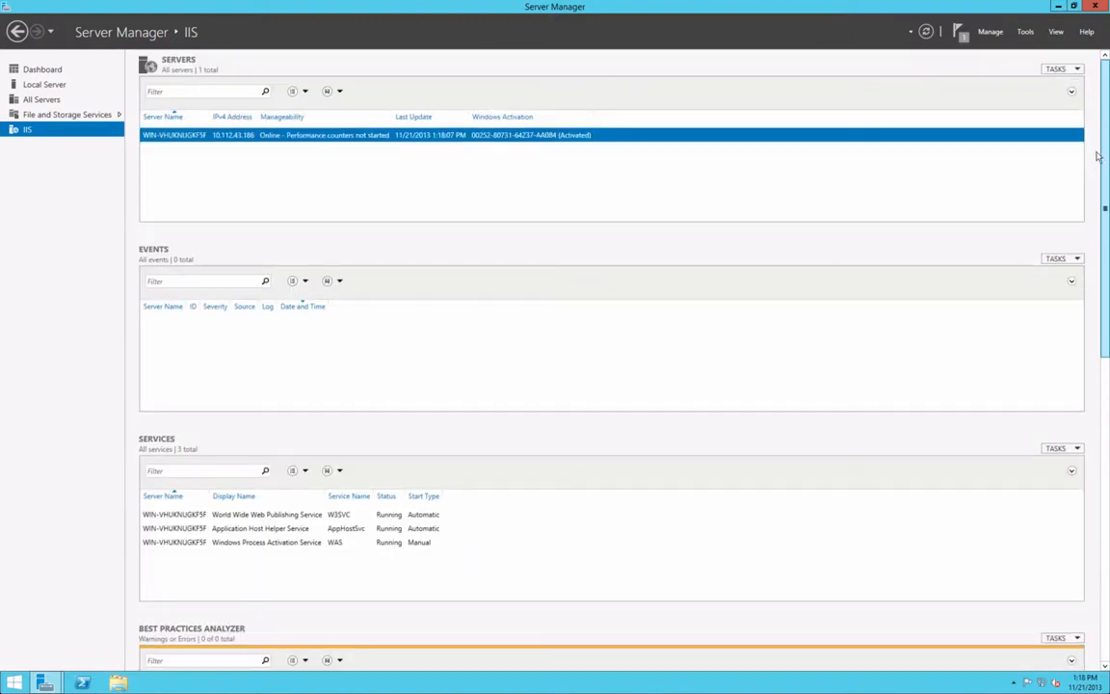
{"action": "left_click", "coordinate": [1094, 6]}
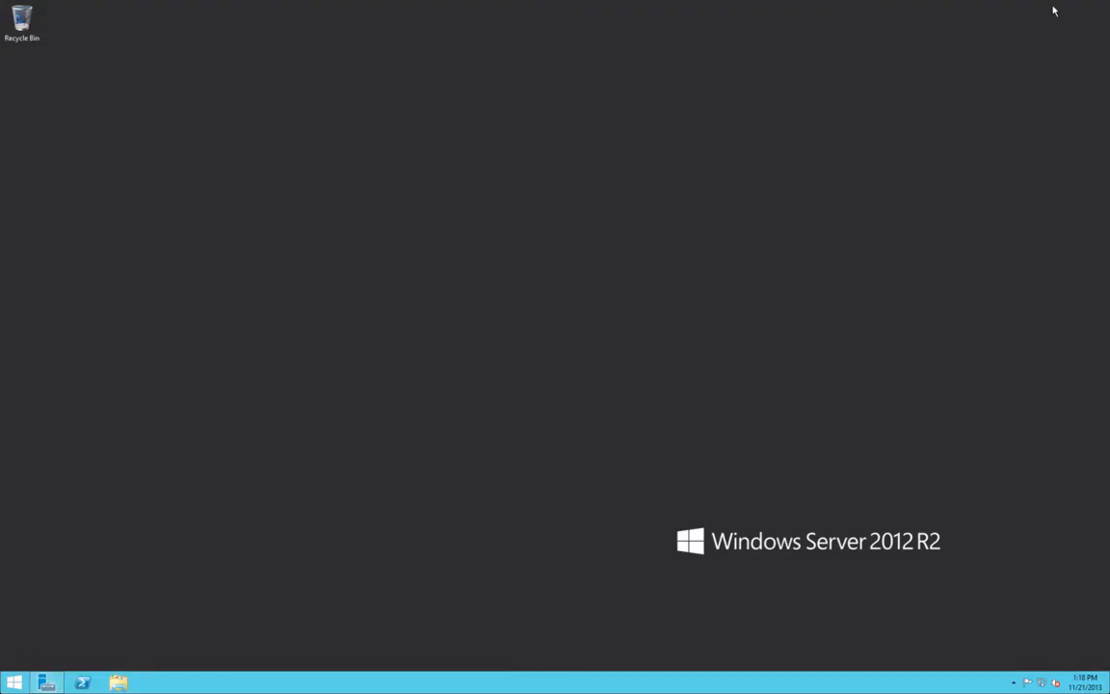
- Look through the full list of installed apps for the new IIS entry and return to the main Start screen
{"action": "left_click", "coordinate": [14, 682]}
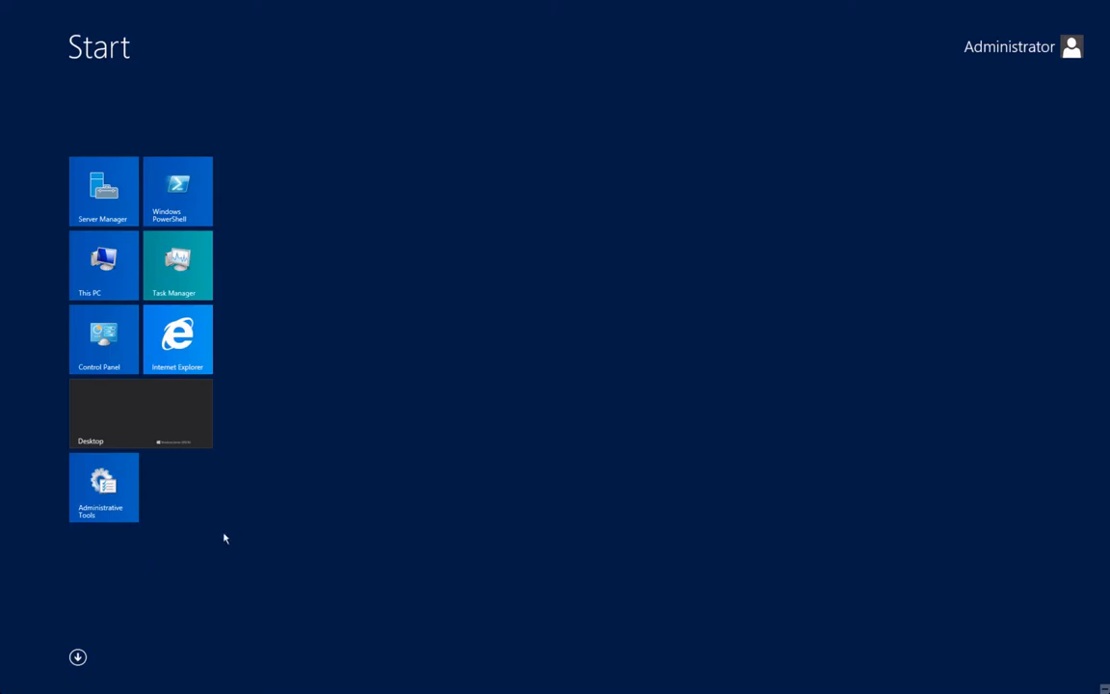
{"action": "left_click", "coordinate": [77, 656]}
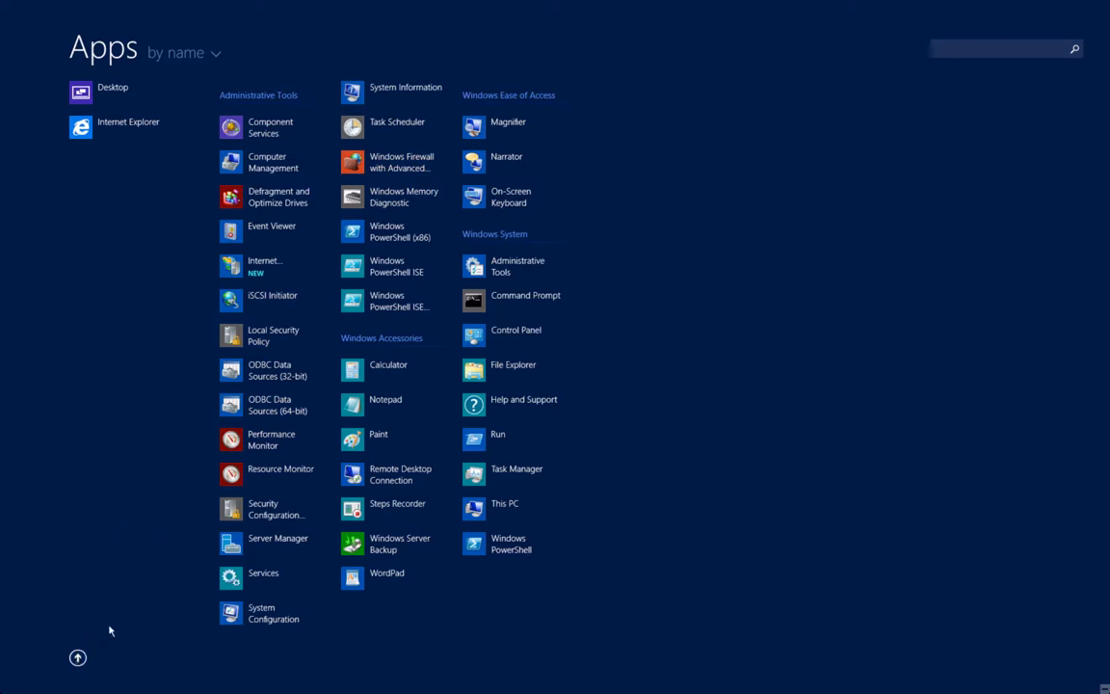
{"action": "left_click", "coordinate": [78, 657]}
{"action": "left_click", "coordinate": [78, 657]}
{"action": "left_click", "coordinate": [78, 657]}
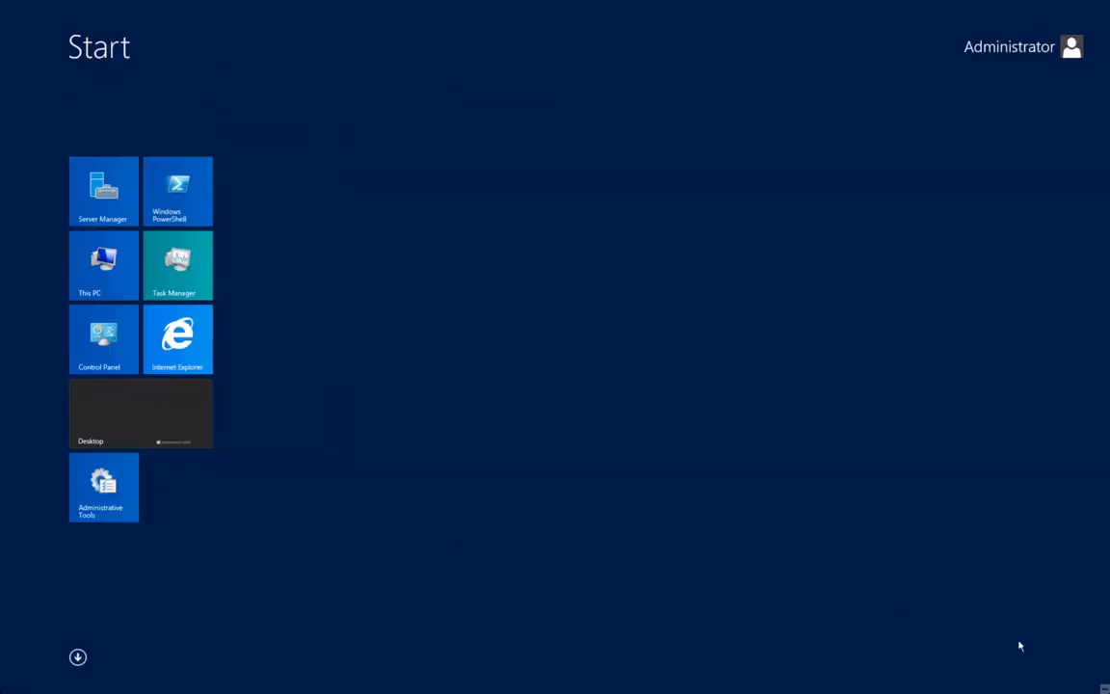
- Restart the server
{"action": "mouse_move", "coordinate": [1105, 690]}
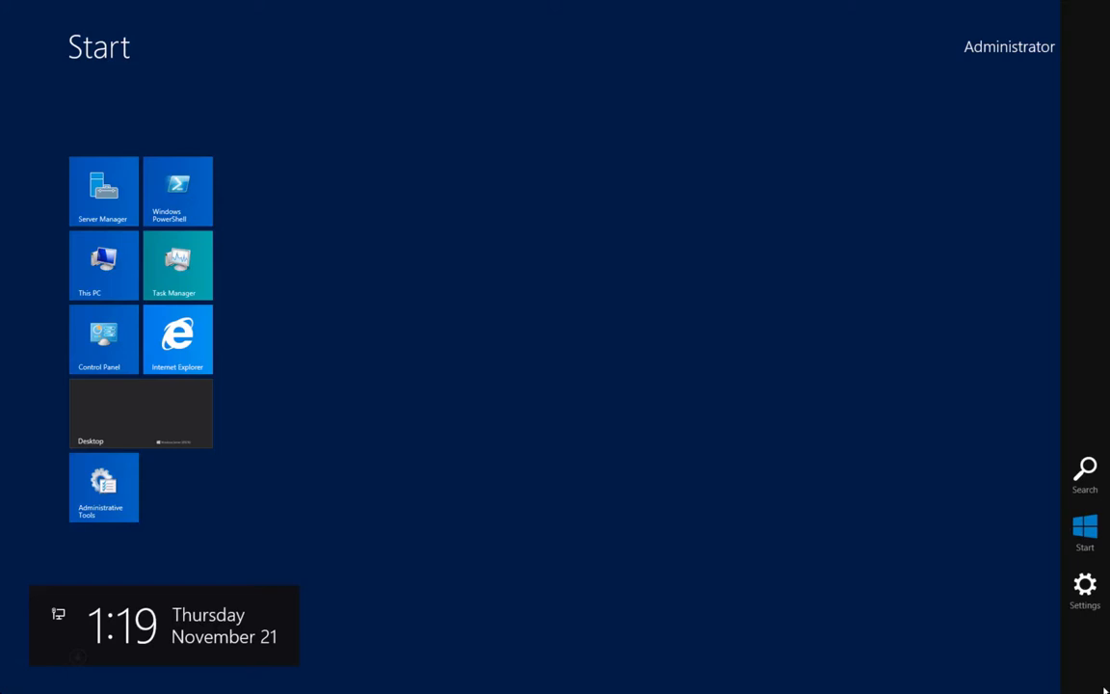
{"action": "left_click", "coordinate": [1089, 598]}
{"action": "left_click", "coordinate": [1009, 612]}
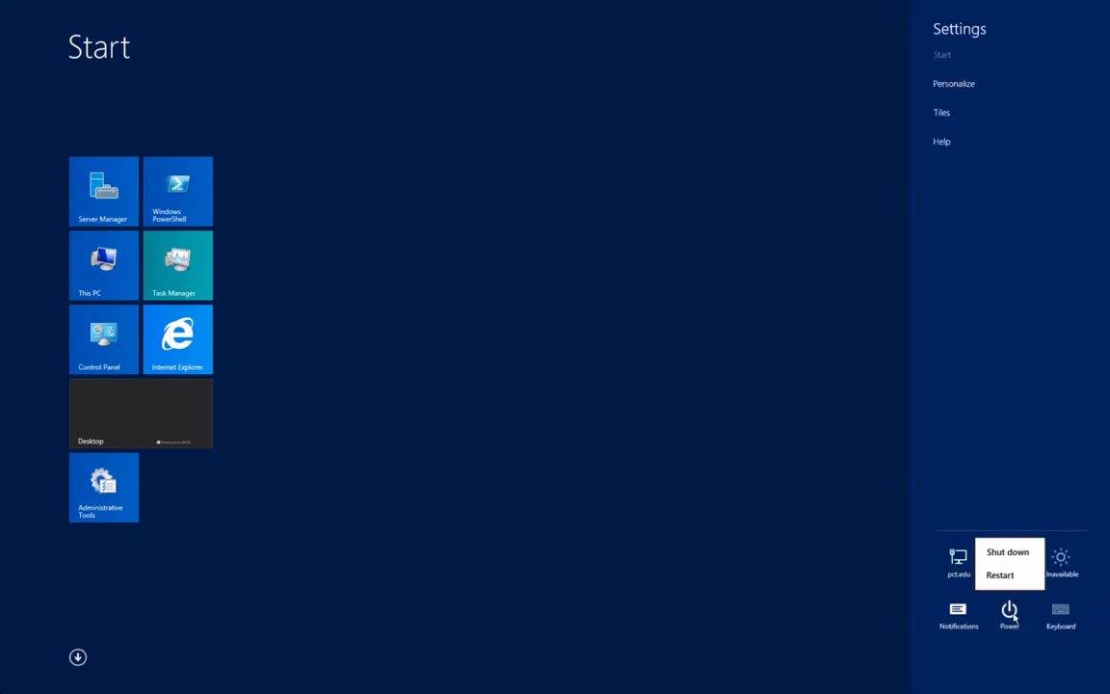
{"action": "left_click", "coordinate": [1002, 575]}
{"action": "left_click", "coordinate": [1066, 569]}
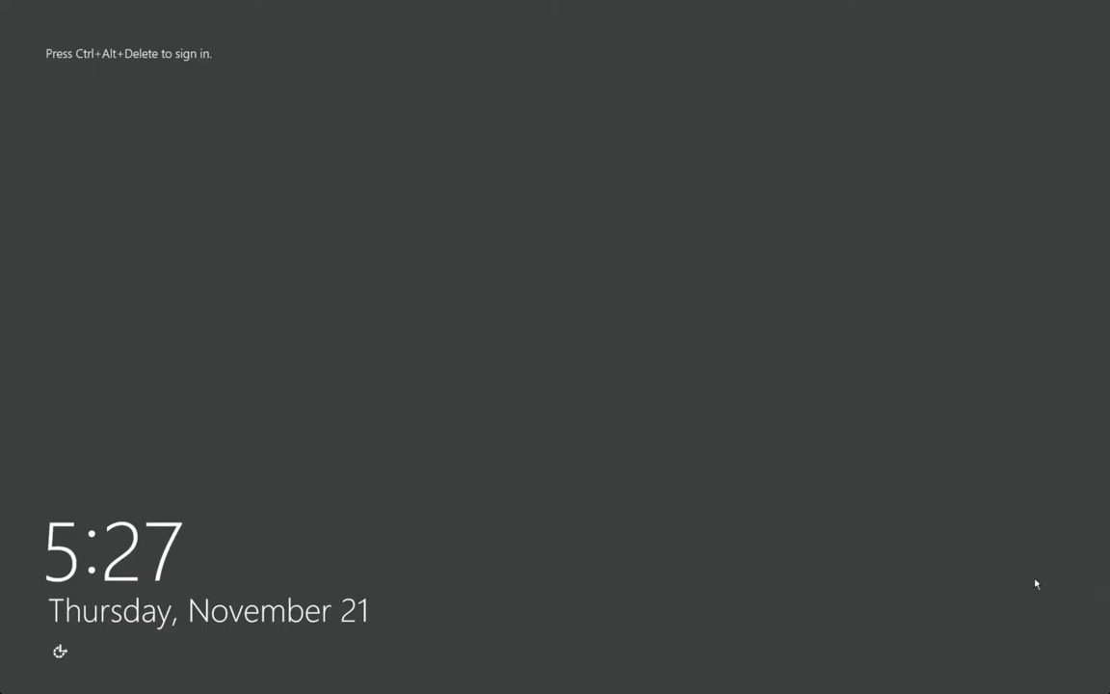
- Sign in to the Administrator account with the account password
{"action": "key", "text": "ctrl+alt+Delete"}
{"action": "type", "text": "•••••••"}
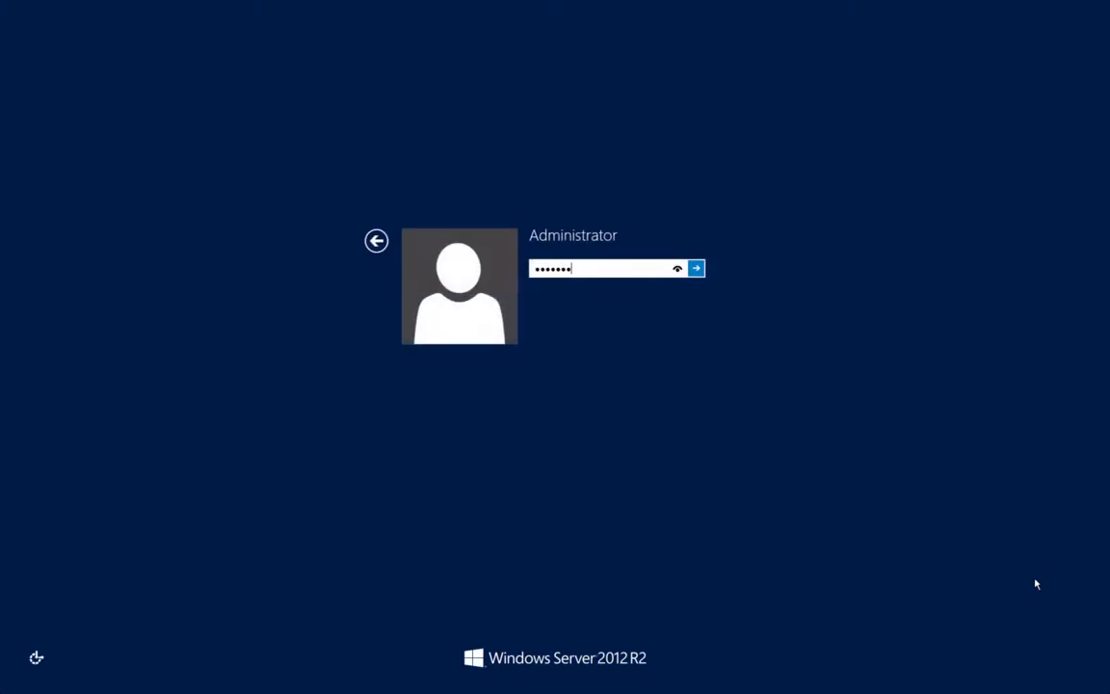
{"action": "key", "text": "Return"}
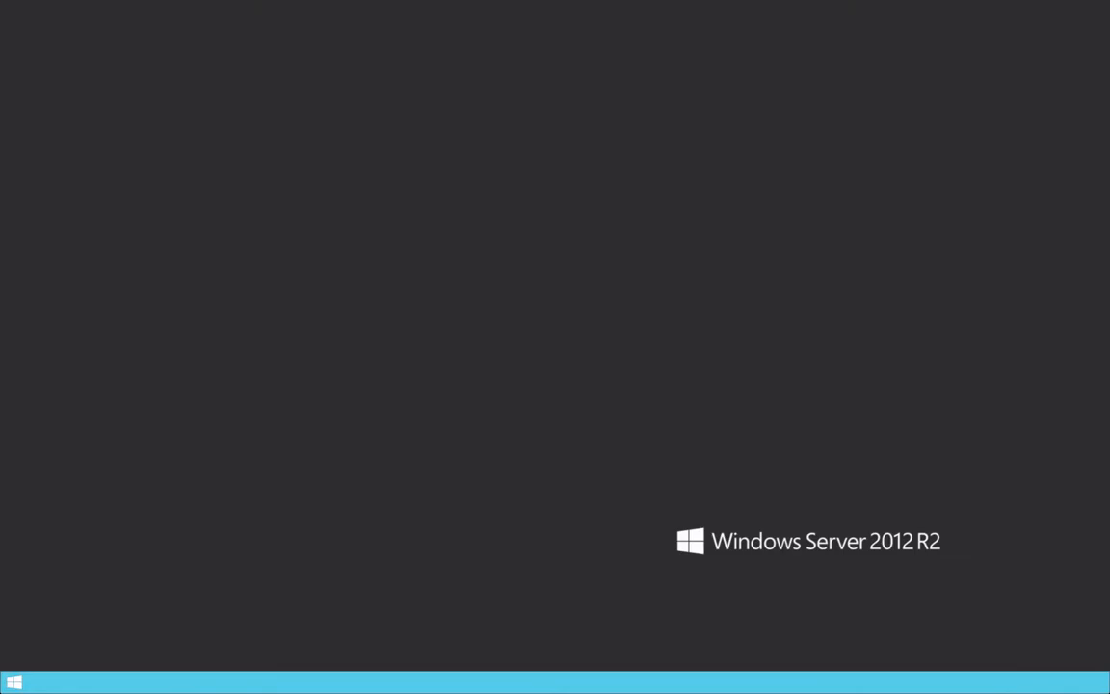
- Open Administrative Tools and launch Internet Information Services (IIS) Manager
{"action": "left_click", "coordinate": [15, 683]}
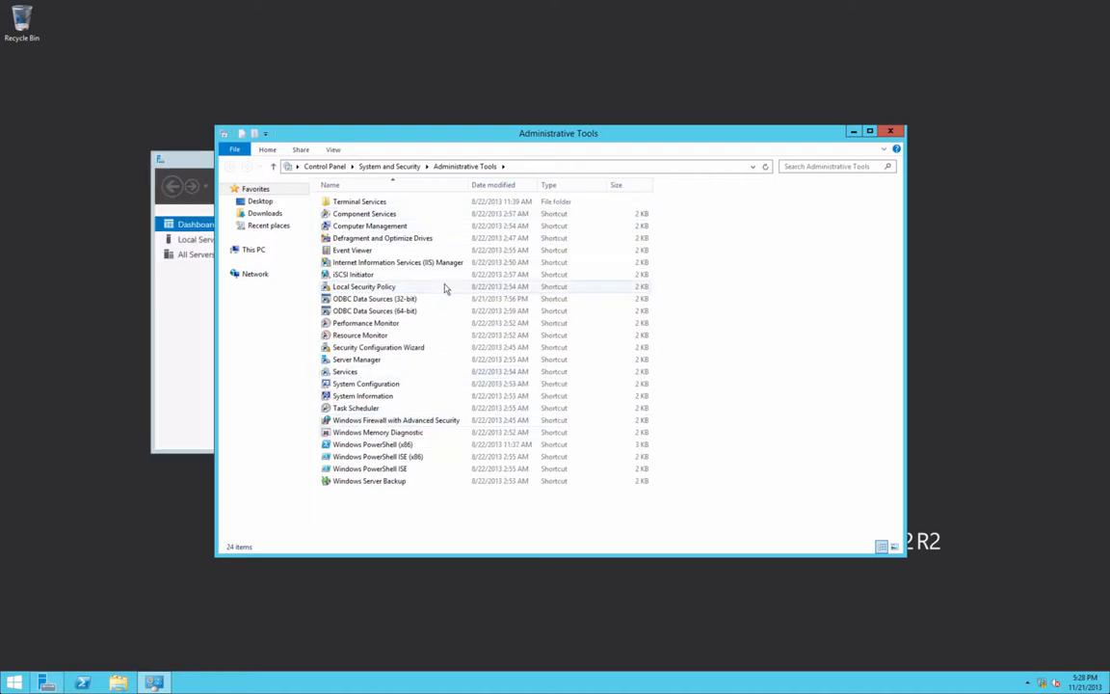
{"action": "left_click", "coordinate": [422, 270]}
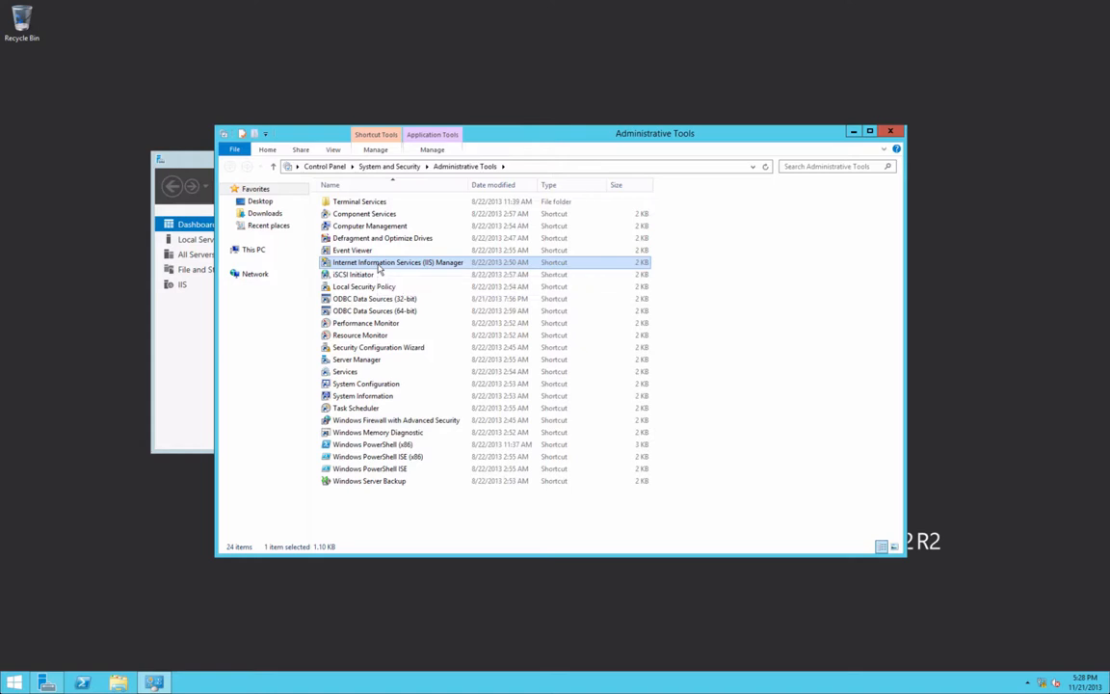
{"action": "double_click", "coordinate": [378, 268]}
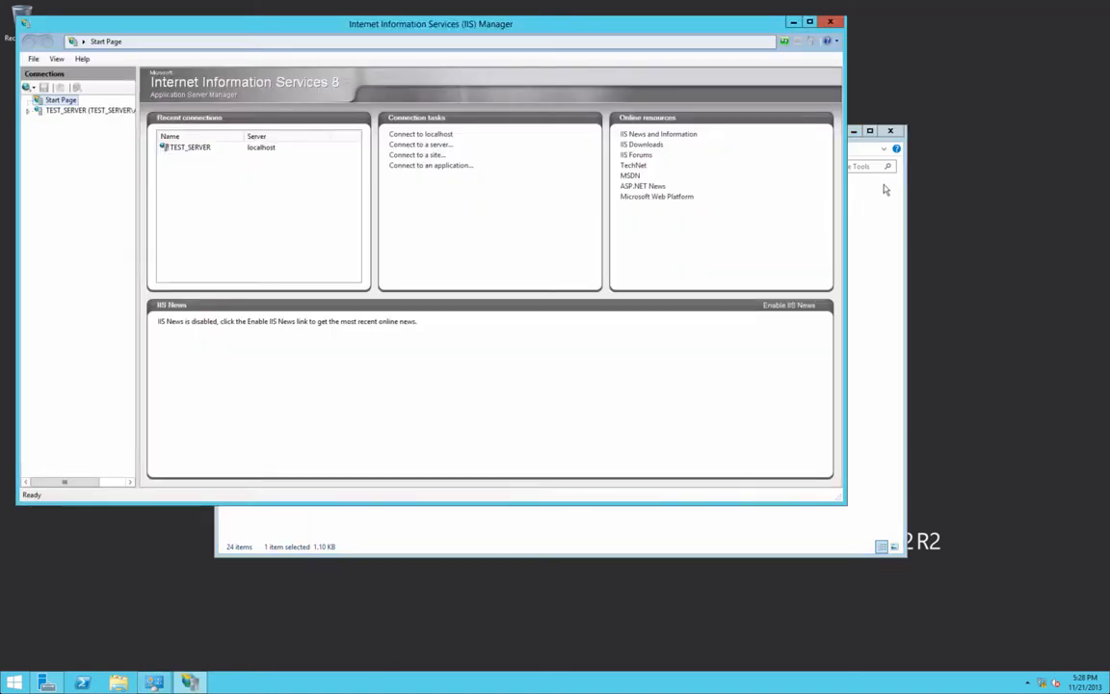
- Close the Administrative Tools window and pin IIS Manager to the taskbar
{"action": "left_click", "coordinate": [883, 202]}
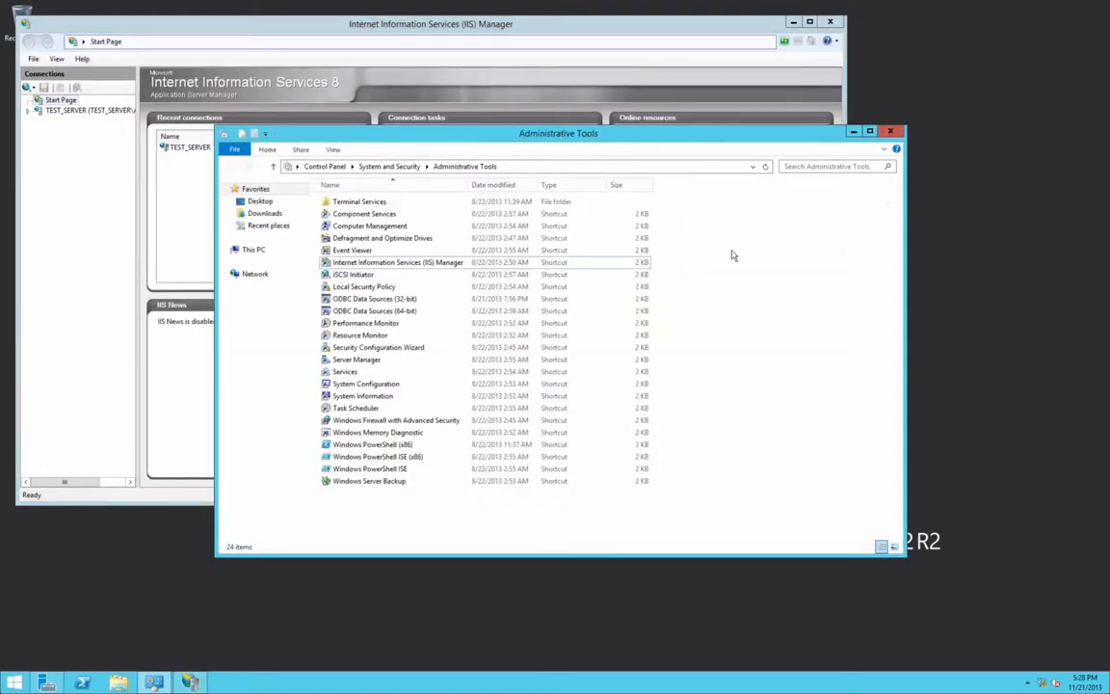
{"action": "left_click", "coordinate": [885, 134]}
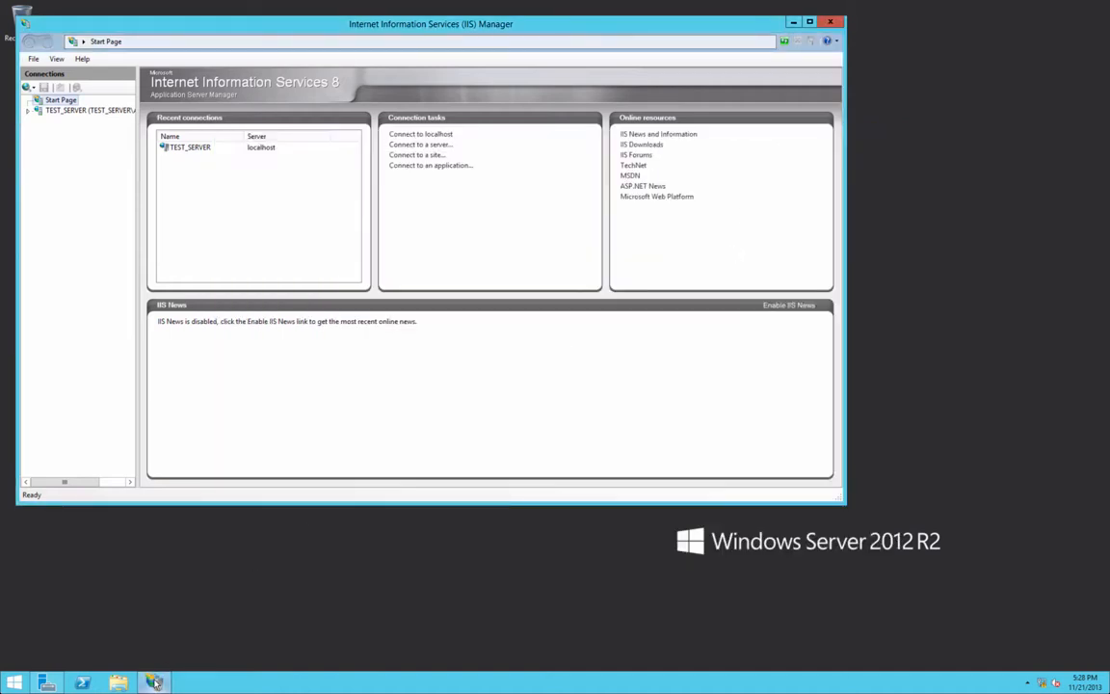
{"action": "right_click", "coordinate": [162, 682]}
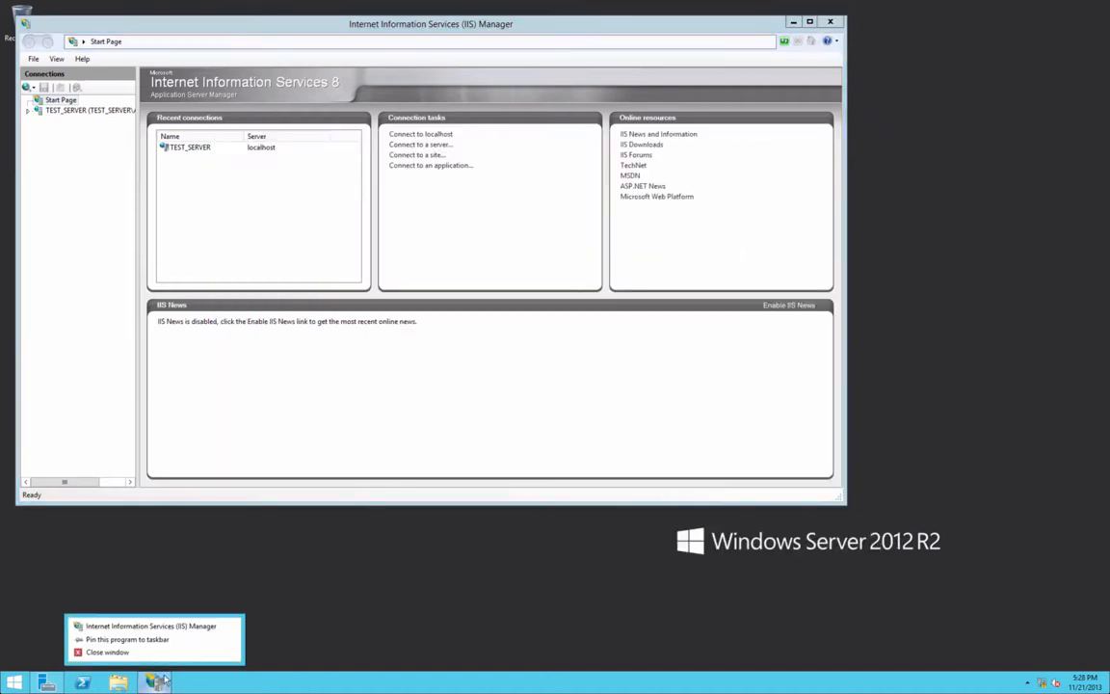
{"action": "left_click", "coordinate": [117, 639]}
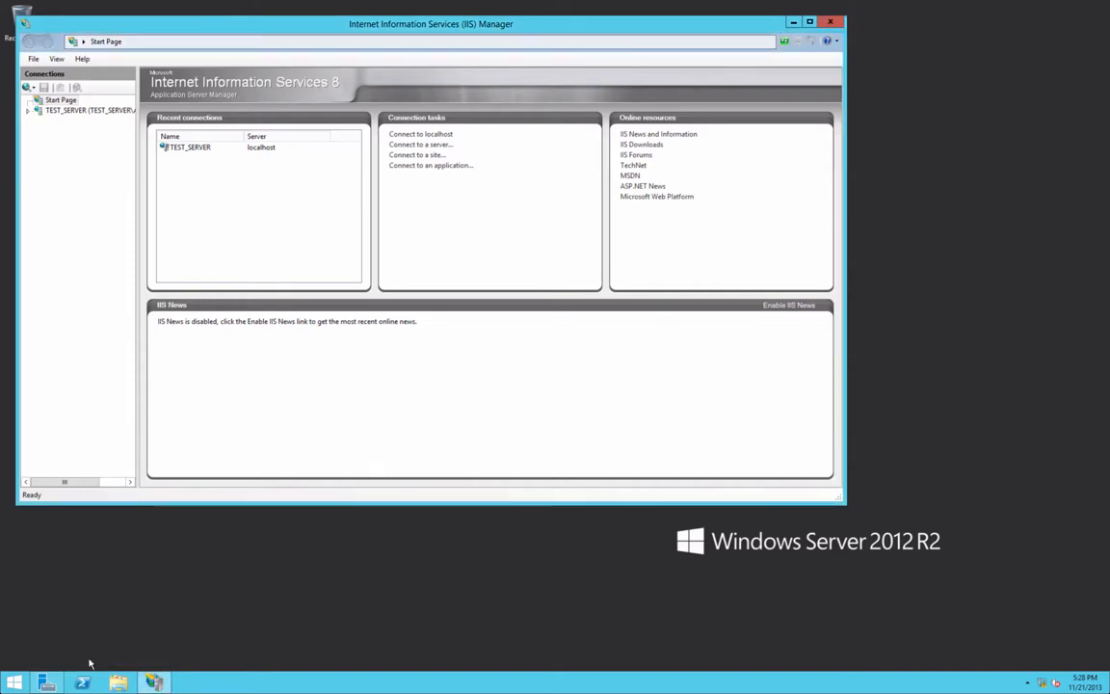
- Launch Internet Explorer and complete its initial setup without using the recommended settings
{"action": "left_click", "coordinate": [15, 683]}
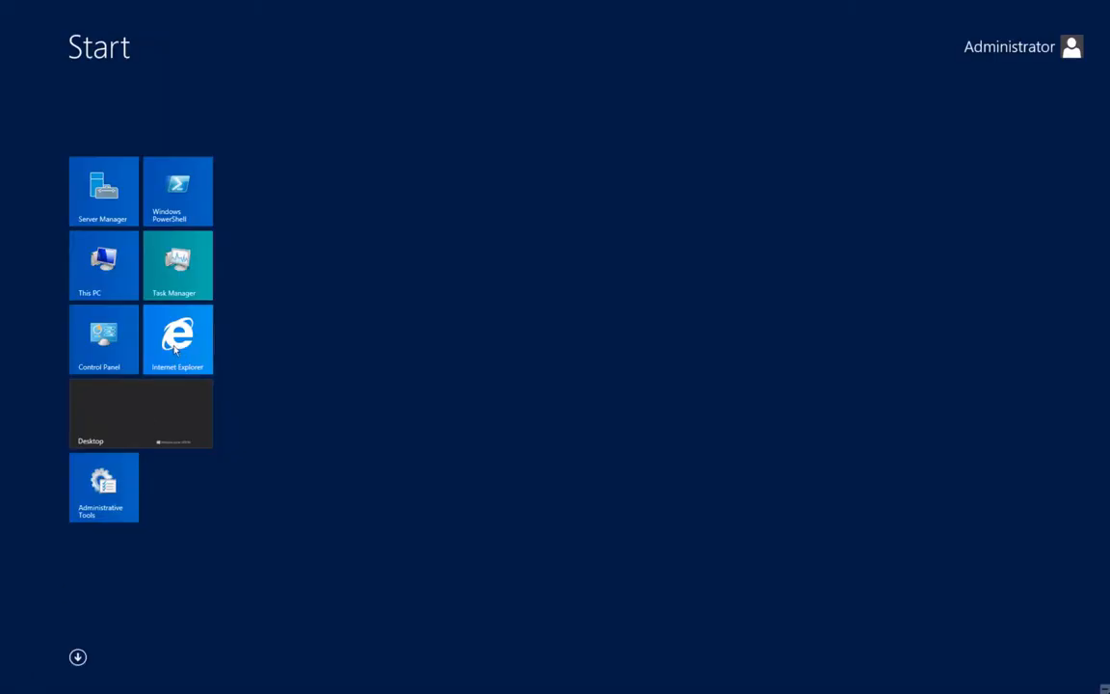
{"action": "left_click", "coordinate": [159, 315]}
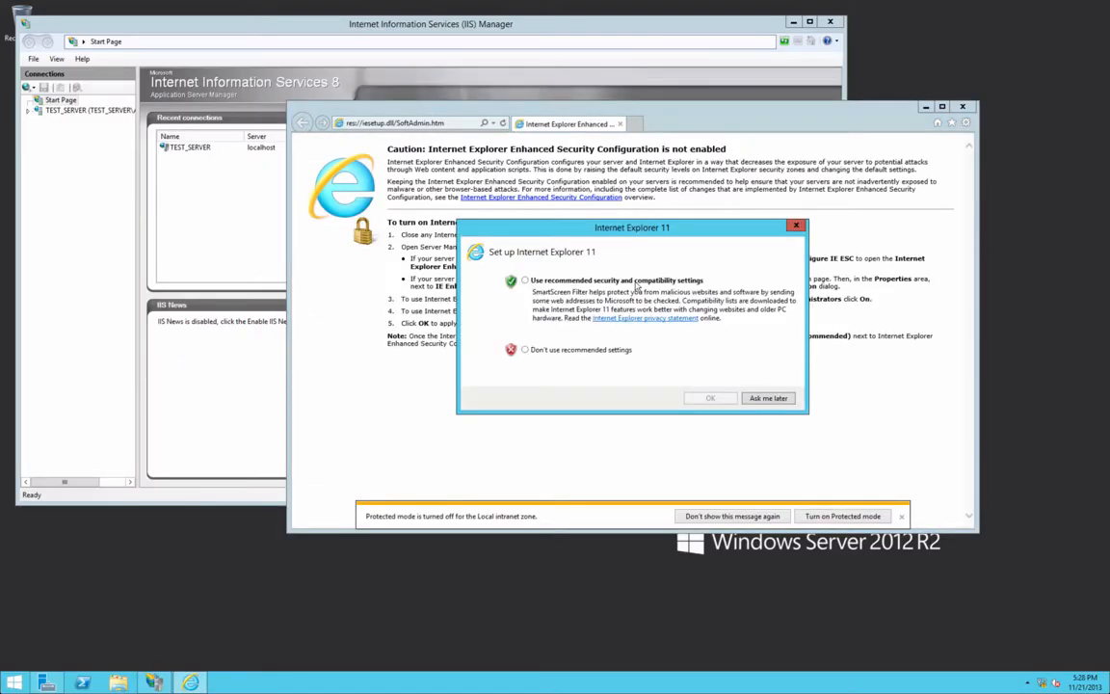
{"action": "left_click", "coordinate": [527, 351]}
{"action": "left_click", "coordinate": [709, 397]}
- Open Windows PowerShell and run ipconfig to look up the server's IPv4 address
{"action": "left_click", "coordinate": [82, 682]}
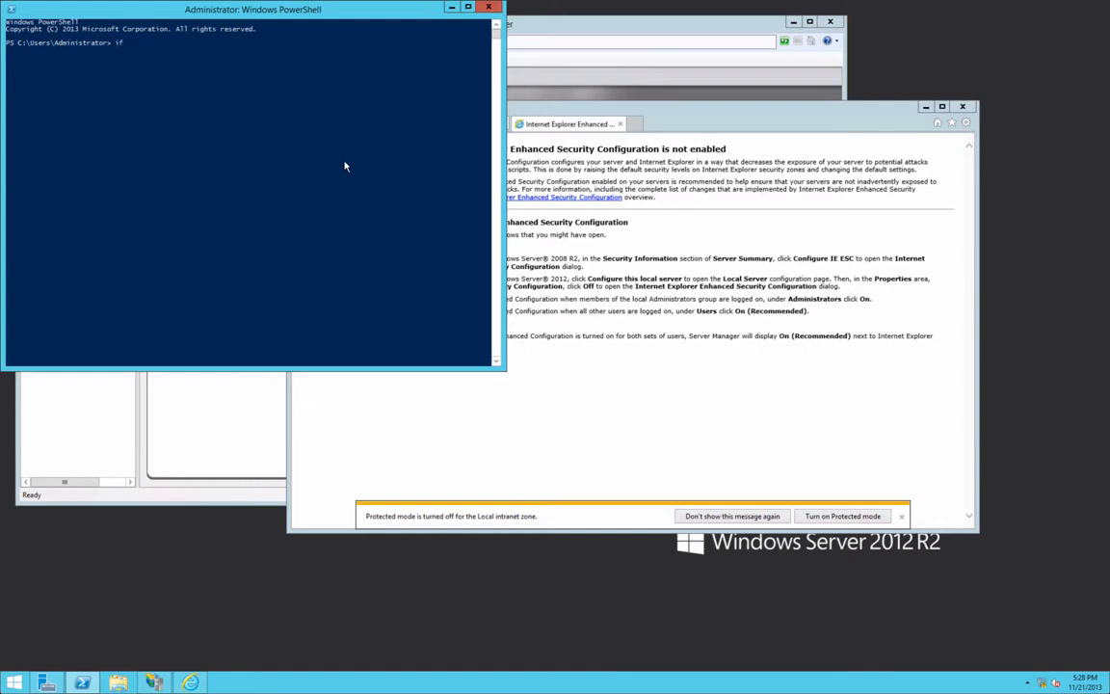
{"action": "type", "text": "ipconfig"}
{"action": "key", "text": "Return"}
- Browse to 10.112.43.186 in Internet Explorer and view the page maximized without the Protected mode notice
{"action": "left_click", "coordinate": [622, 275]}
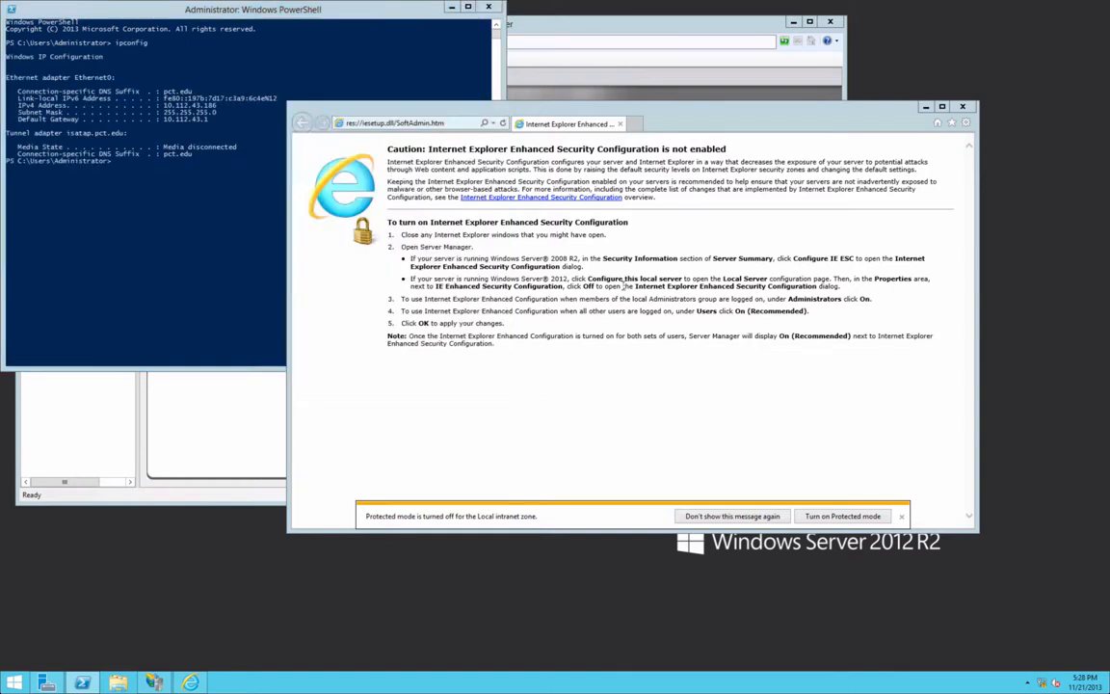
{"action": "left_click", "coordinate": [429, 123]}
{"action": "type", "text": "10"}
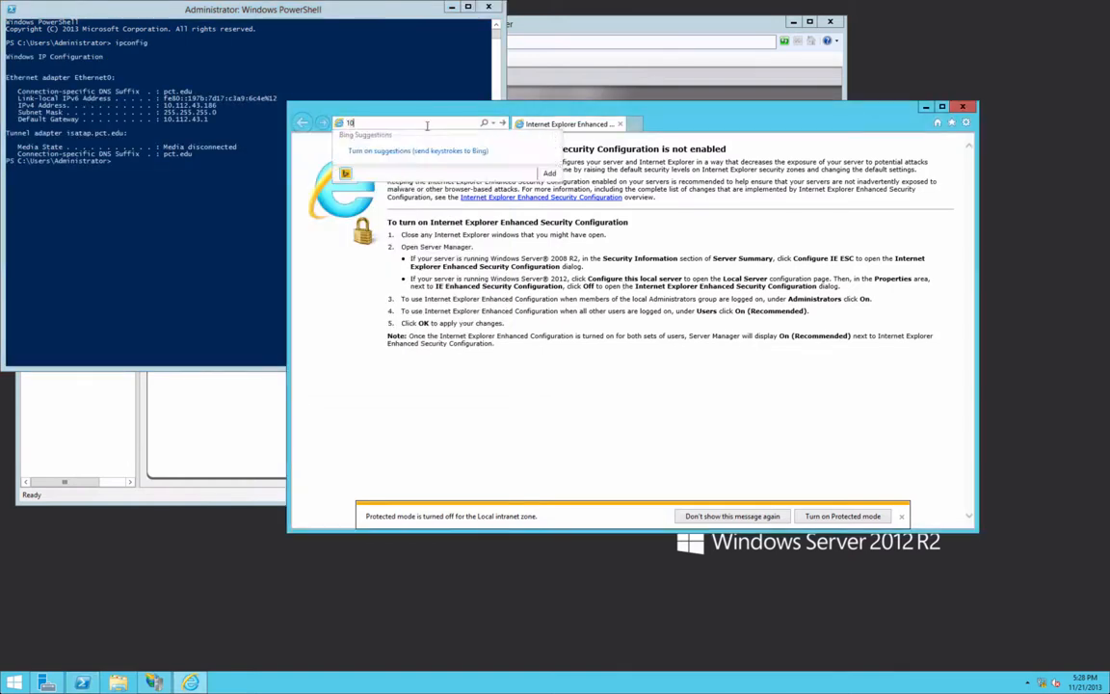
{"action": "type", "text": ".112.43.186"}
{"action": "key", "text": "Return"}
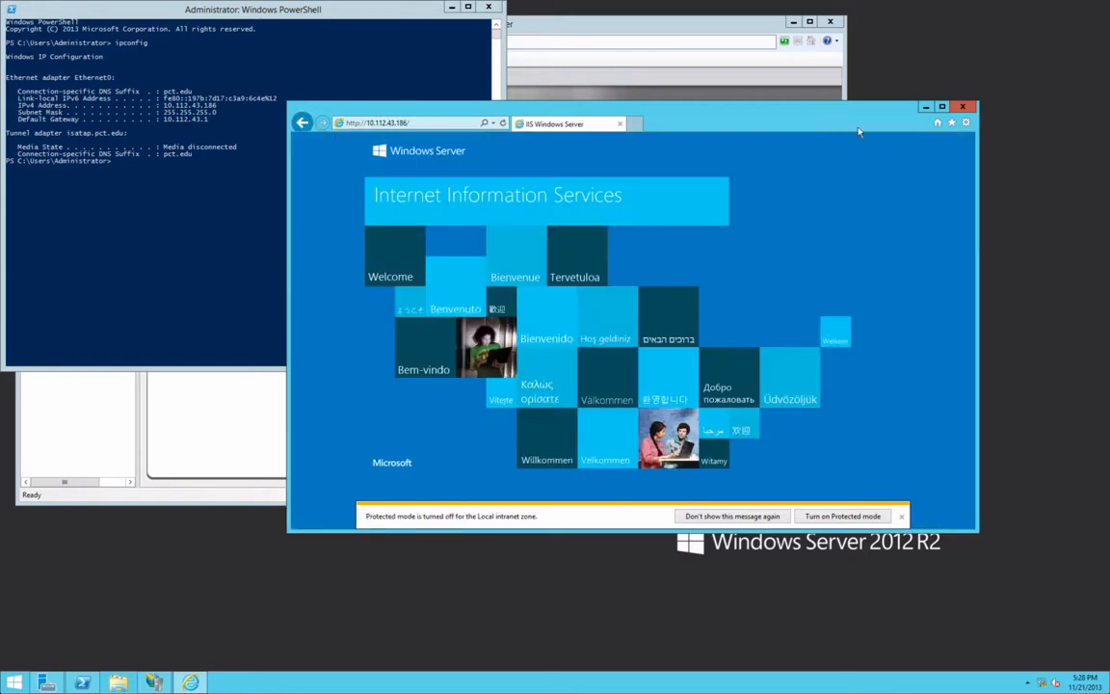
{"action": "left_click", "coordinate": [943, 106]}
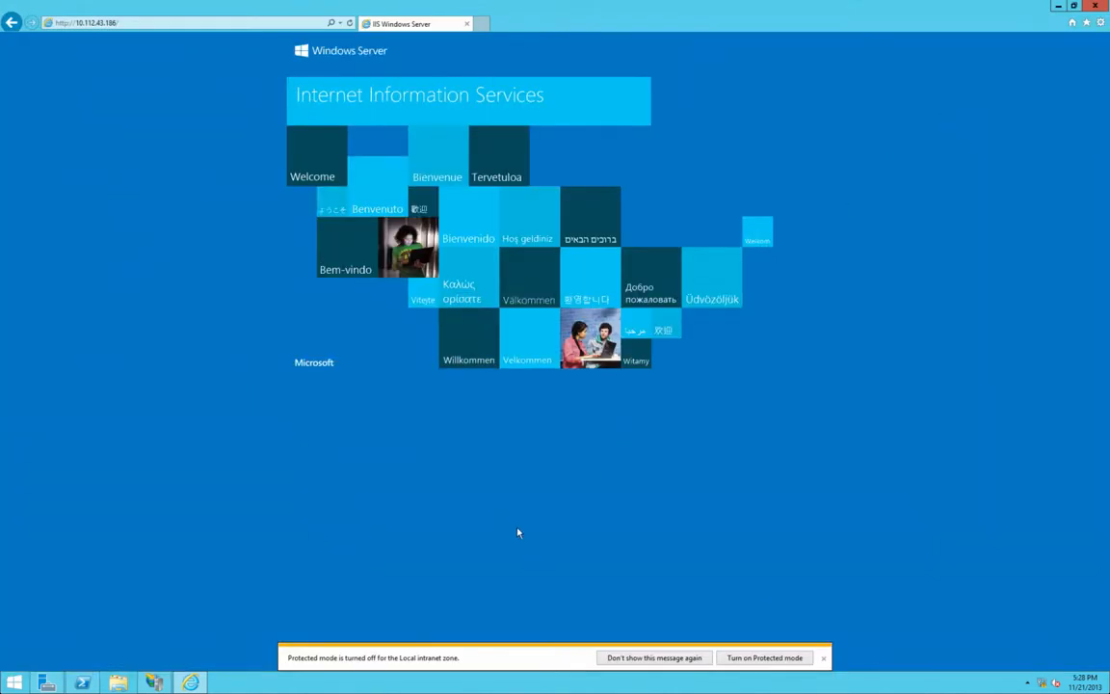
{"action": "left_click", "coordinate": [823, 659]}
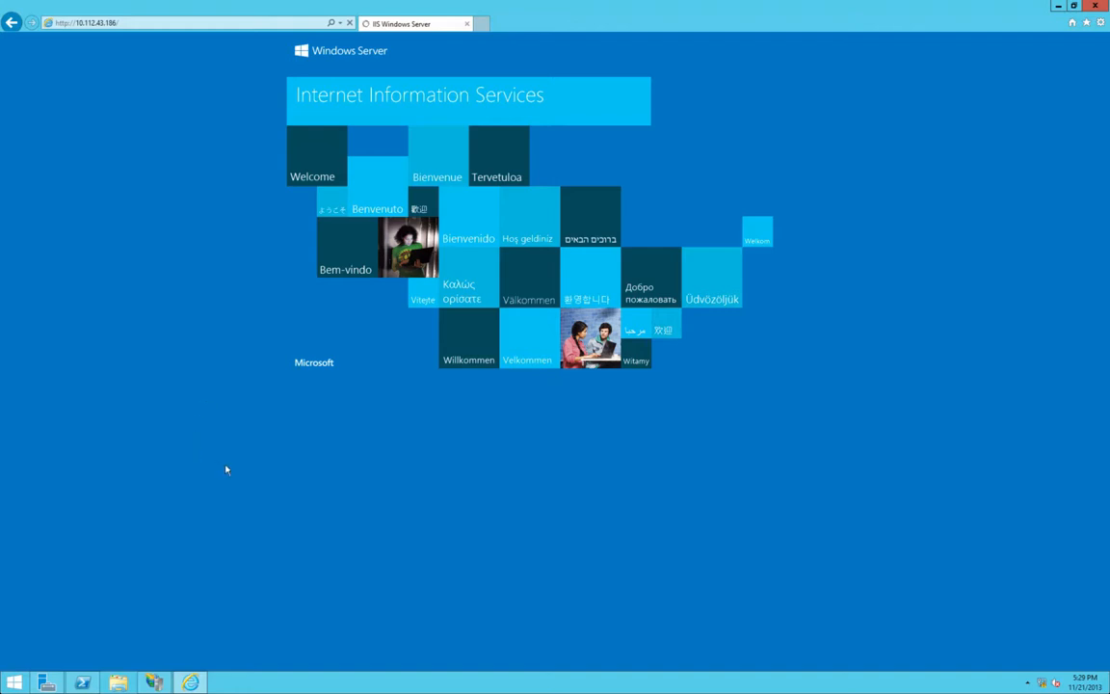
- Switch to IIS Manager, view the TEST_SERVER home page while cancelling the Web Platform offer, and return to the Start Page
{"action": "left_click", "coordinate": [154, 683]}
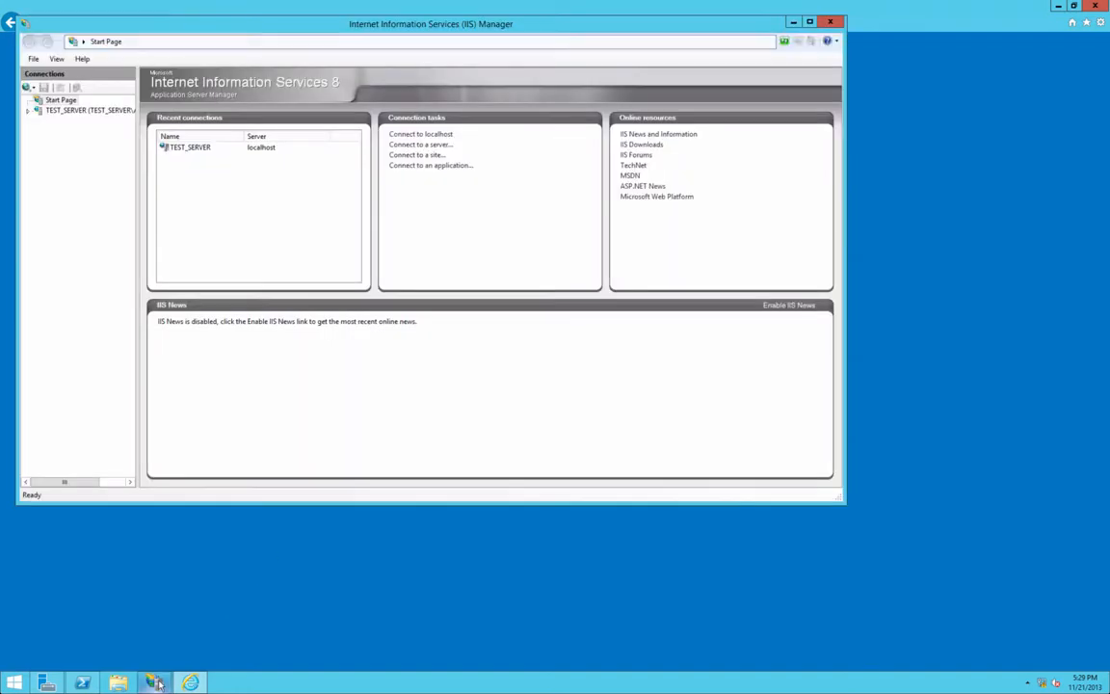
{"action": "left_click_drag", "start_coordinate": [450, 27], "coordinate": [592, 102]}
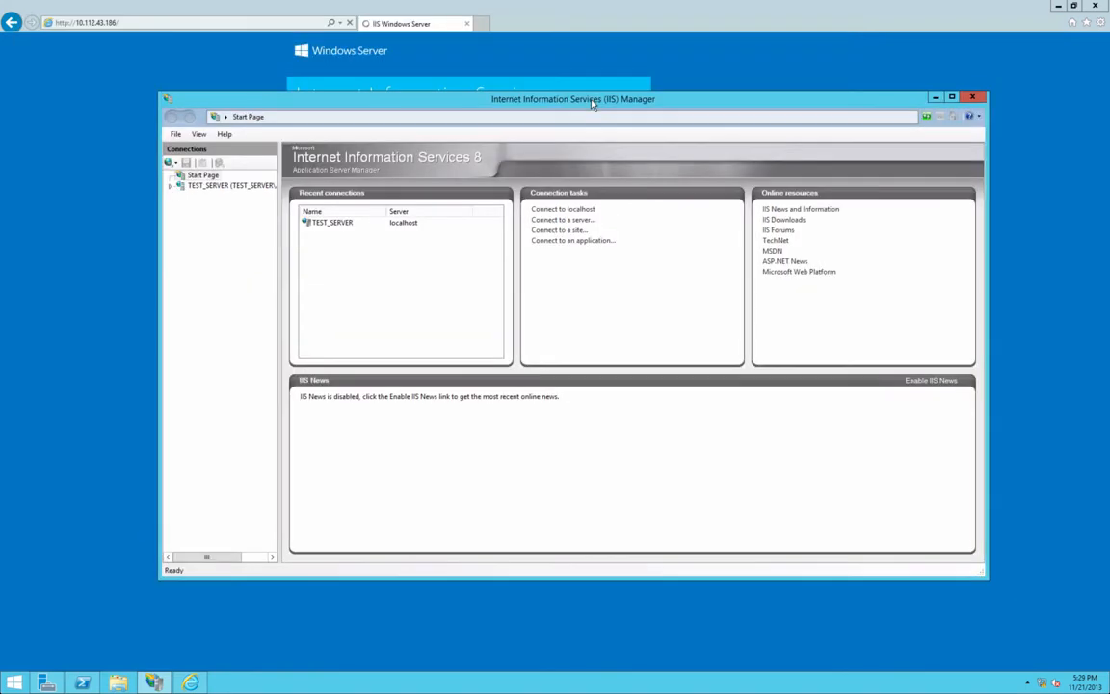
{"action": "left_click", "coordinate": [201, 186]}
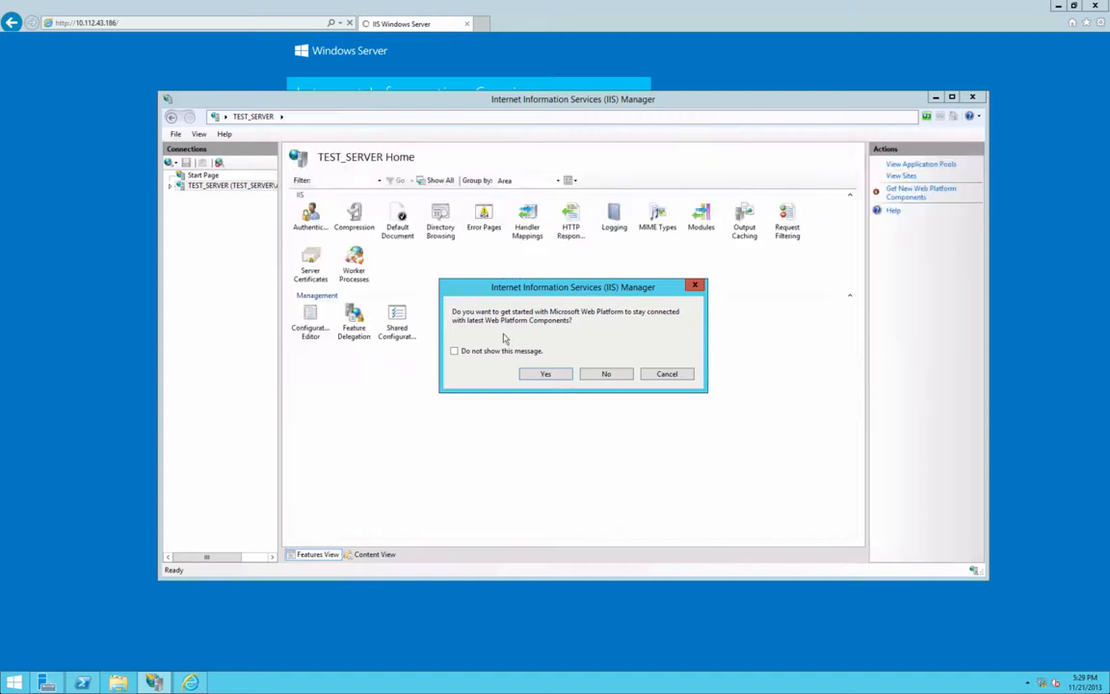
{"action": "left_click", "coordinate": [665, 373]}
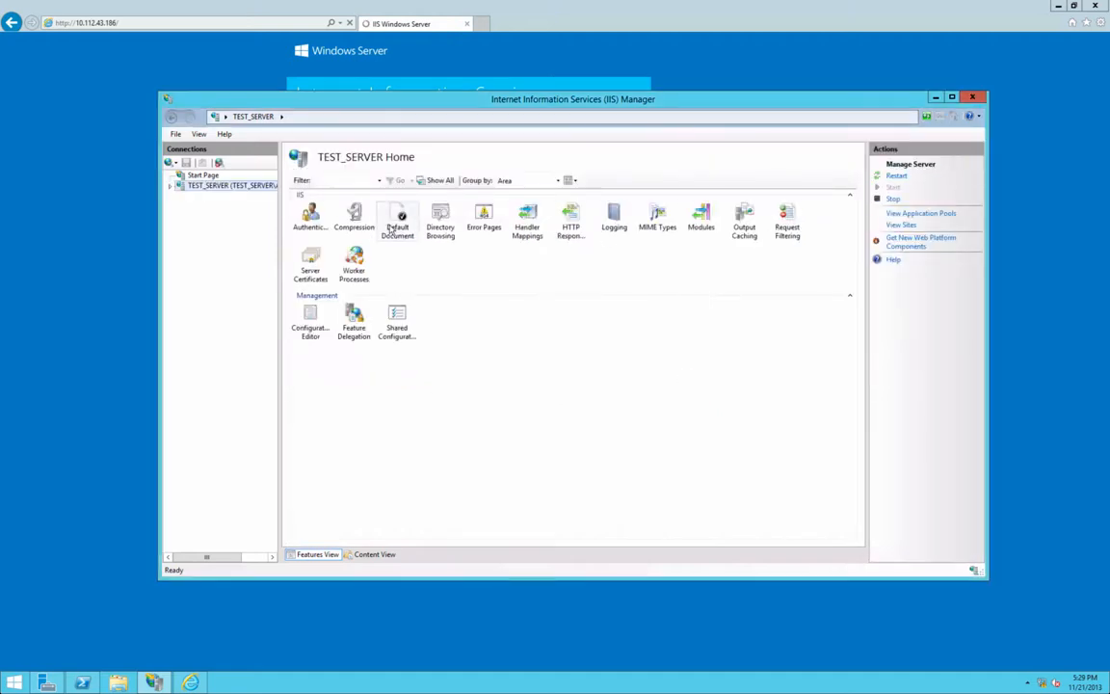
{"action": "left_click", "coordinate": [201, 175]}
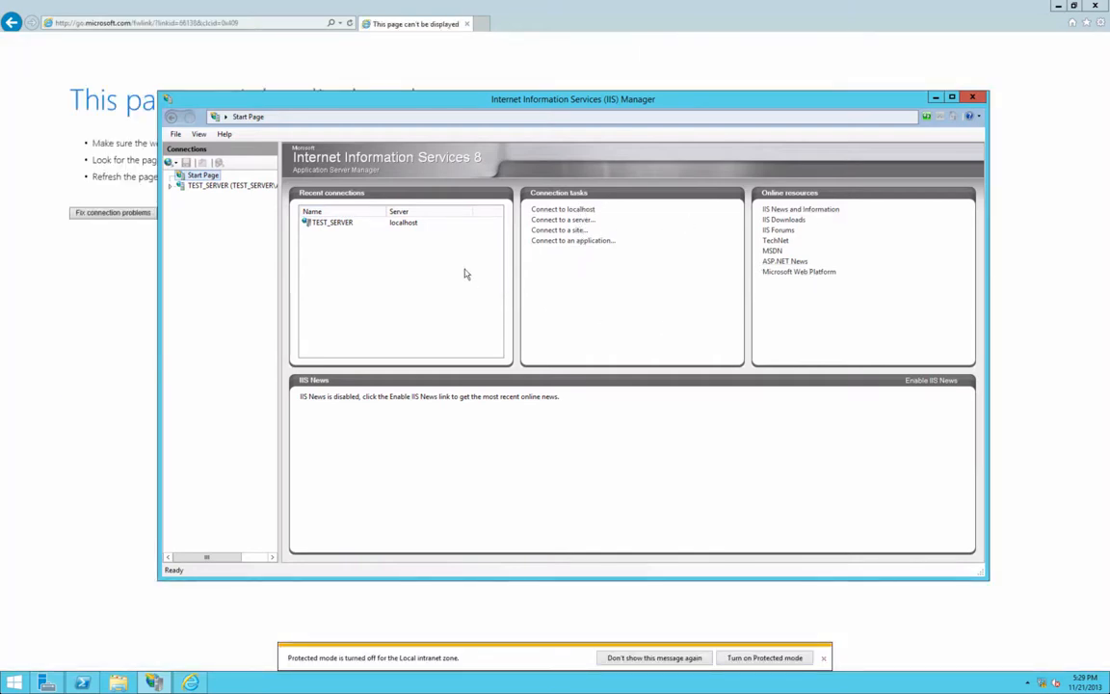
- Select the TEST_SERVER connection, switch to Internet Explorer, and browse to localhost to check the default IIS page
{"action": "left_click", "coordinate": [356, 228]}
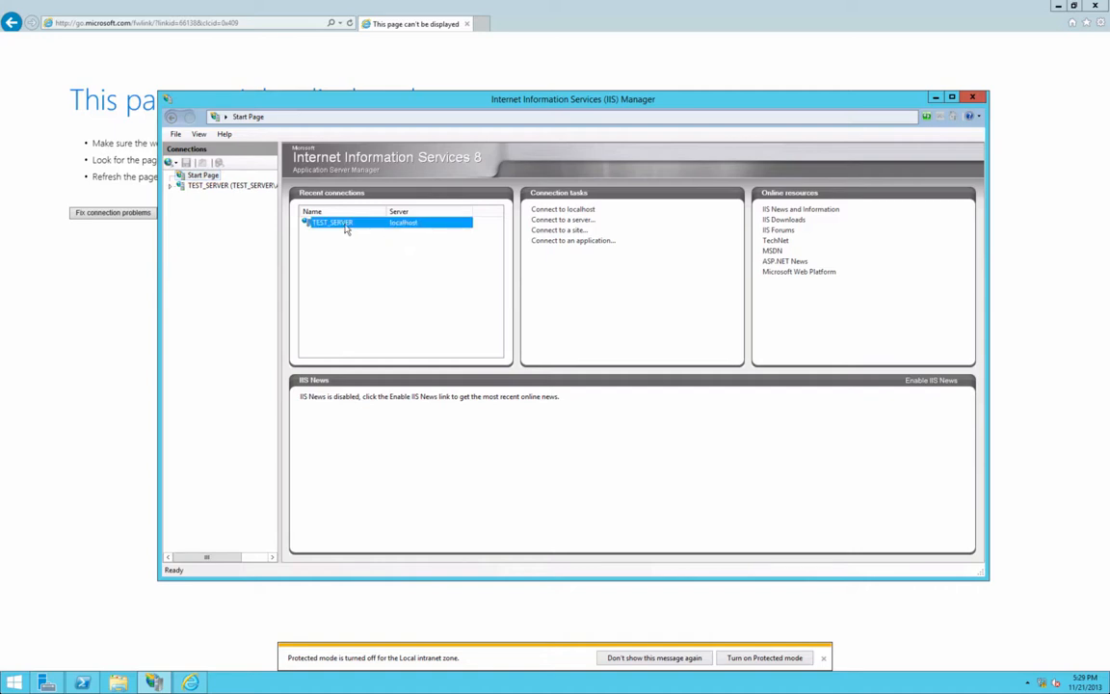
{"action": "left_click", "coordinate": [150, 26]}
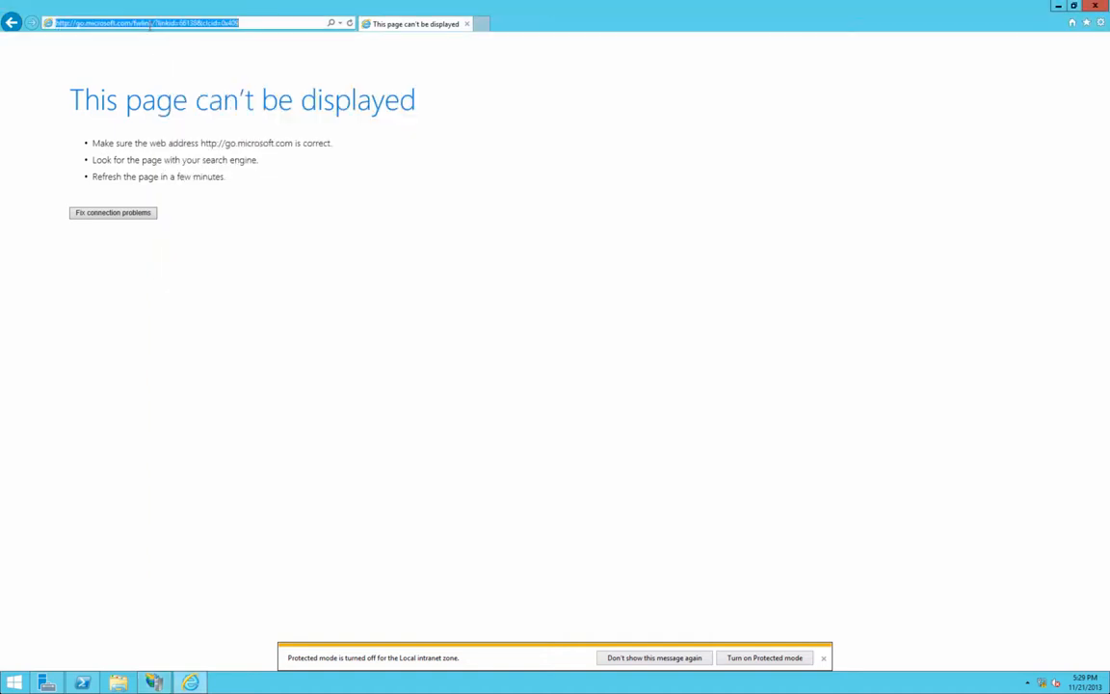
{"action": "type", "text": "localhost"}
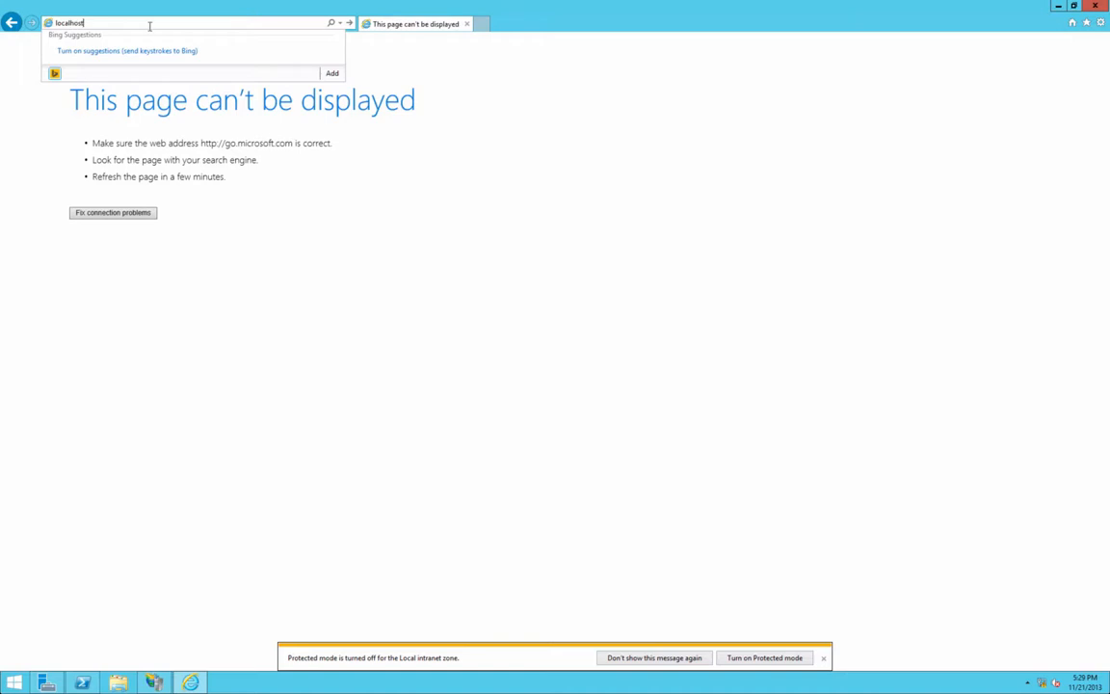
{"action": "key", "text": "Return"}
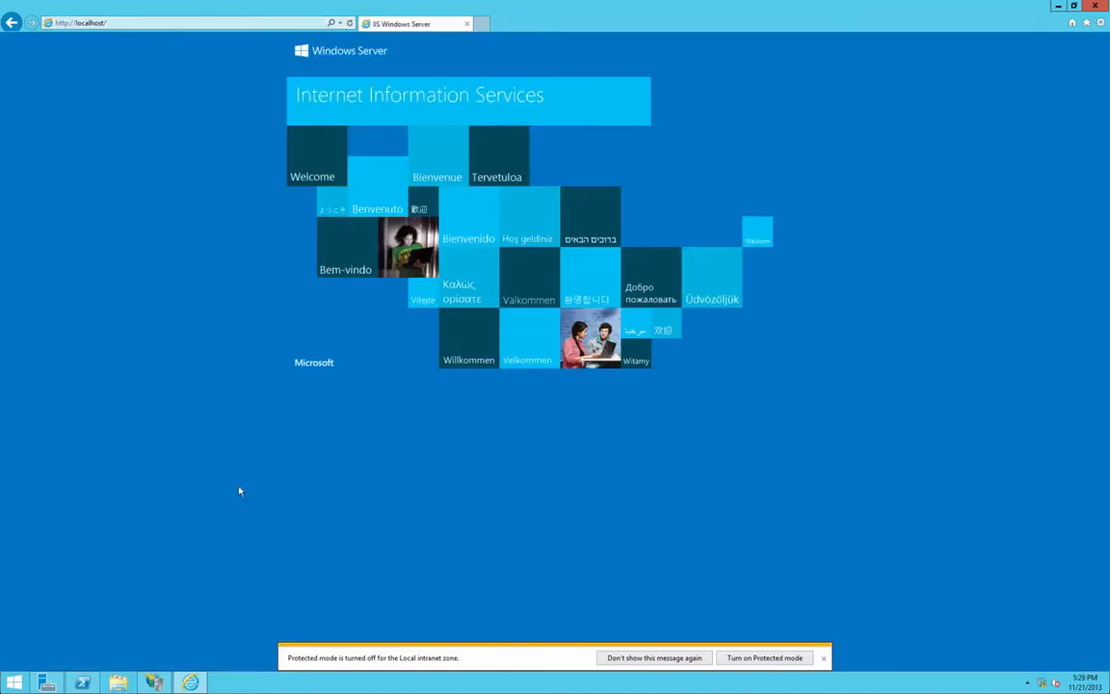
{"action": "key", "text": "super+c"}
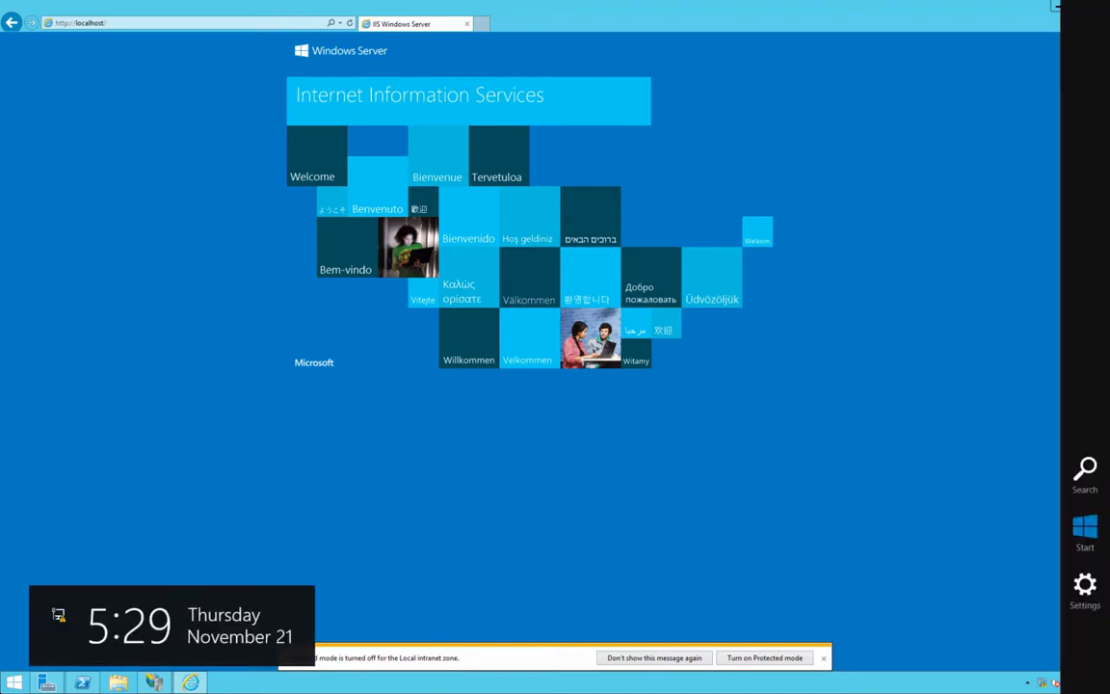
{"action": "left_click", "coordinate": [373, 396]}
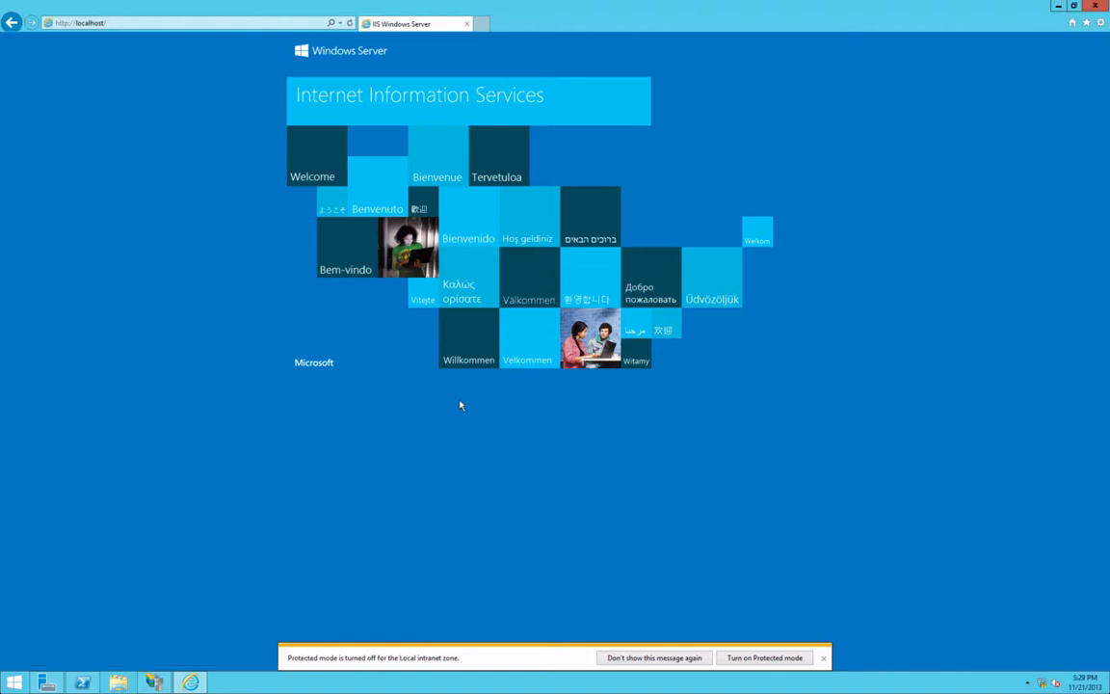
{"action": "key", "text": "ctrl+Left"}
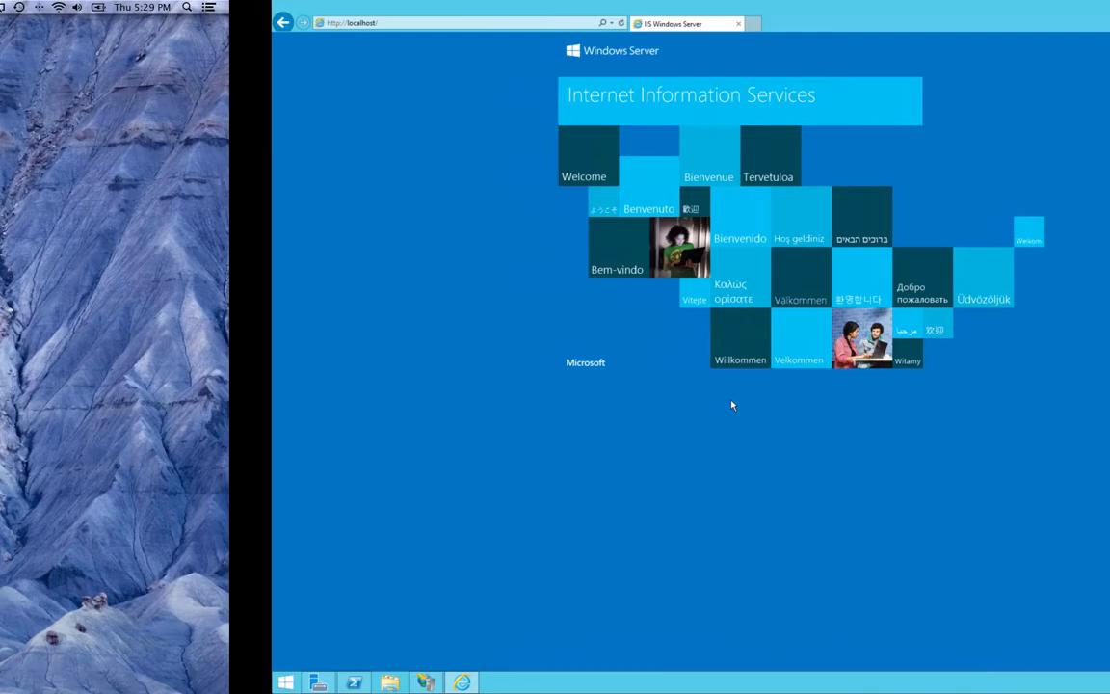
{"action": "key", "text": "ctrl+Right"}
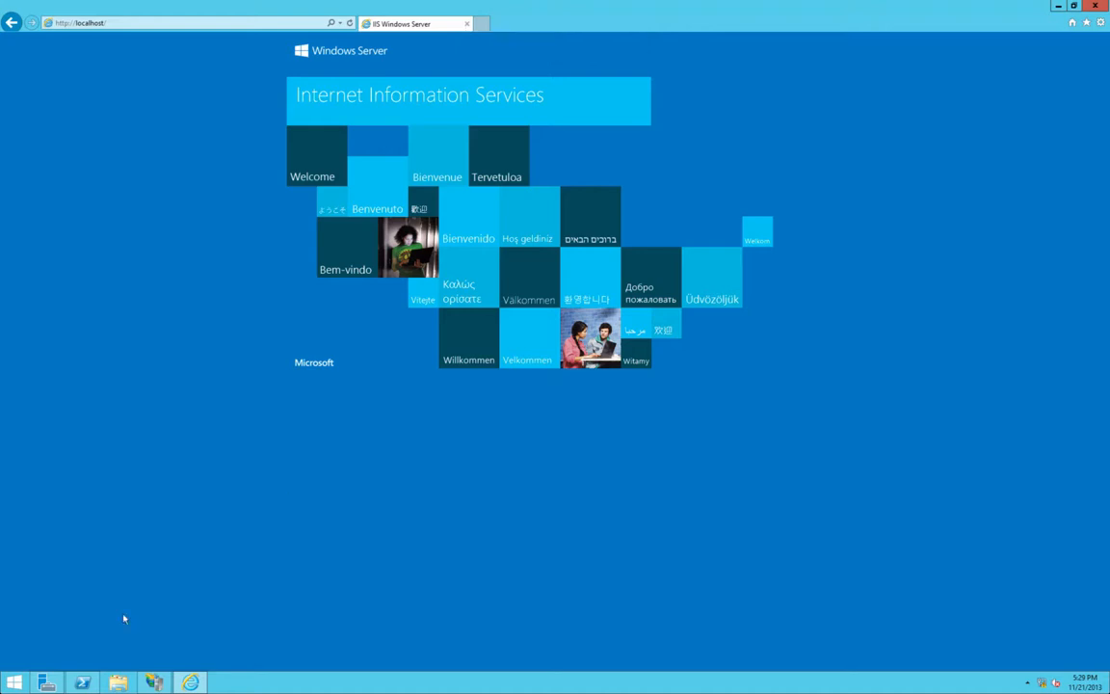
- Switch to IIS Manager, expand the TEST_SERVER node, and open its home page to view the server features
{"action": "left_click", "coordinate": [154, 682]}
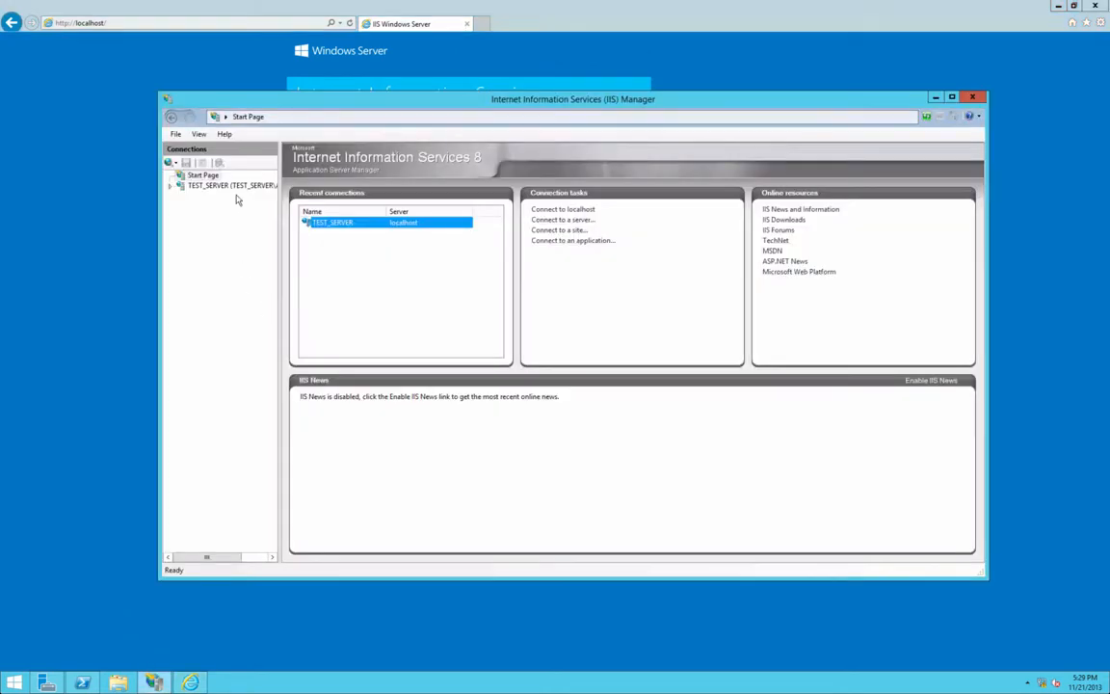
{"action": "left_click", "coordinate": [170, 186]}
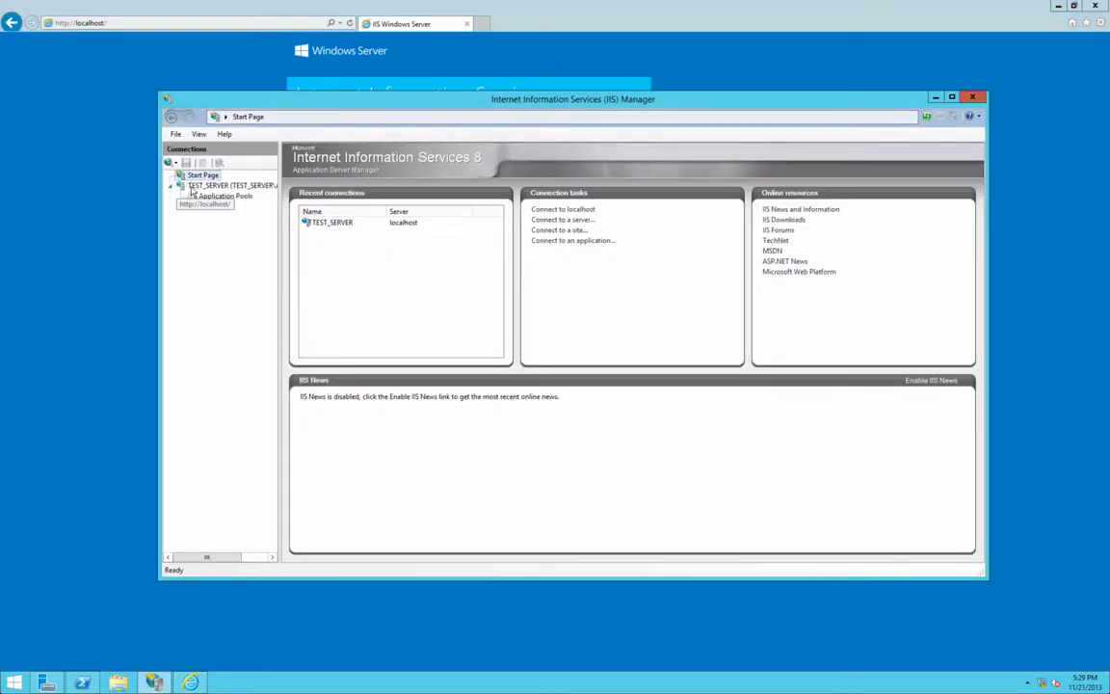
{"action": "left_click", "coordinate": [193, 186]}
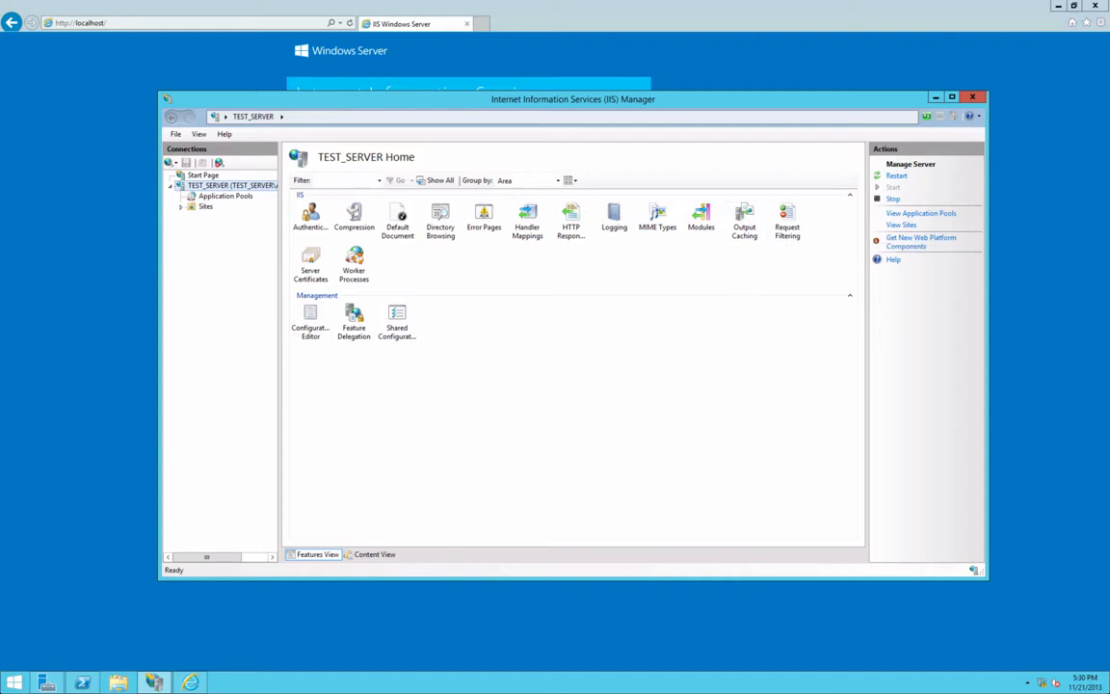
- Examine DefaultAppPool under Application Pools and the list of Sites, and return to the TEST_SERVER home page
{"action": "left_click", "coordinate": [197, 196]}
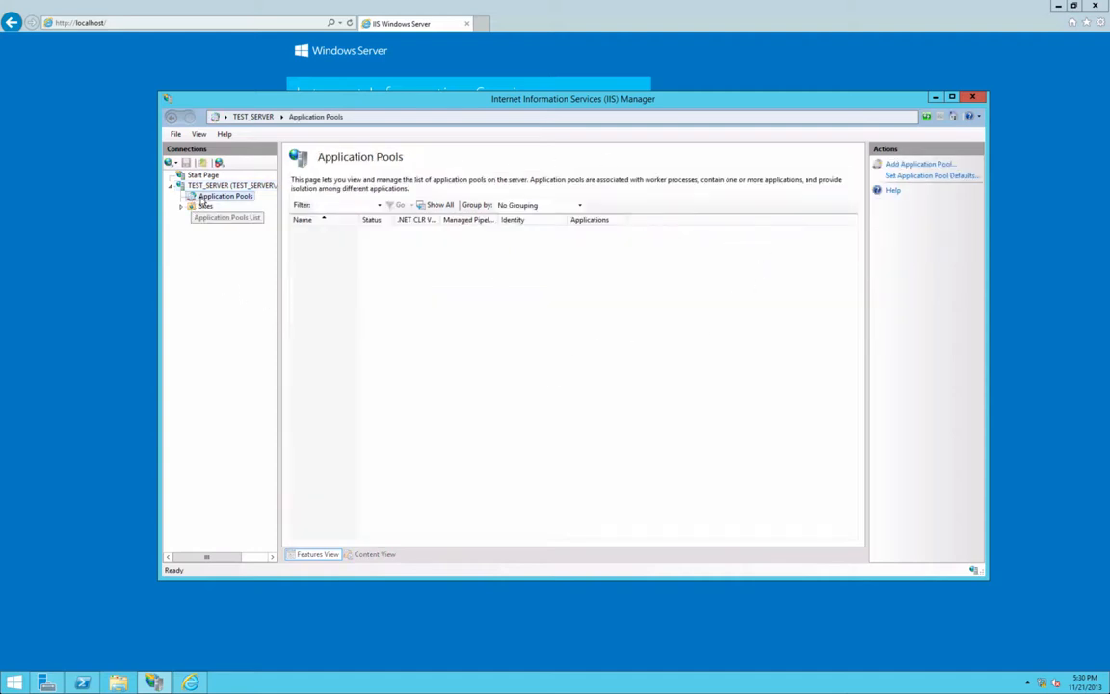
{"action": "left_click", "coordinate": [338, 233]}
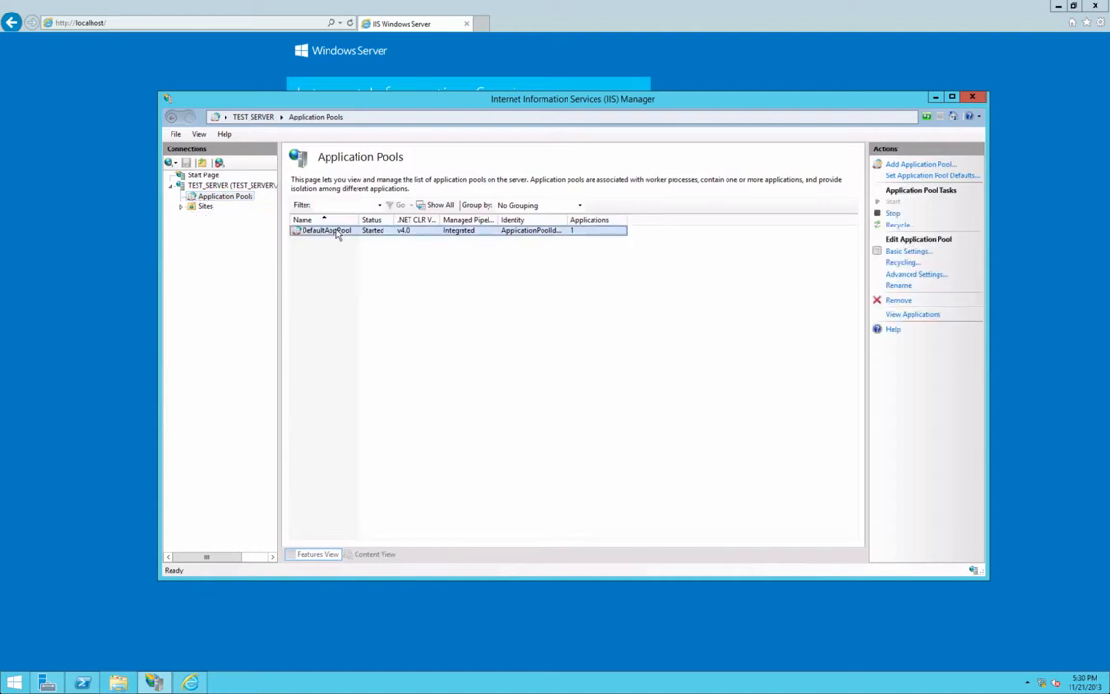
{"action": "left_click", "coordinate": [201, 206]}
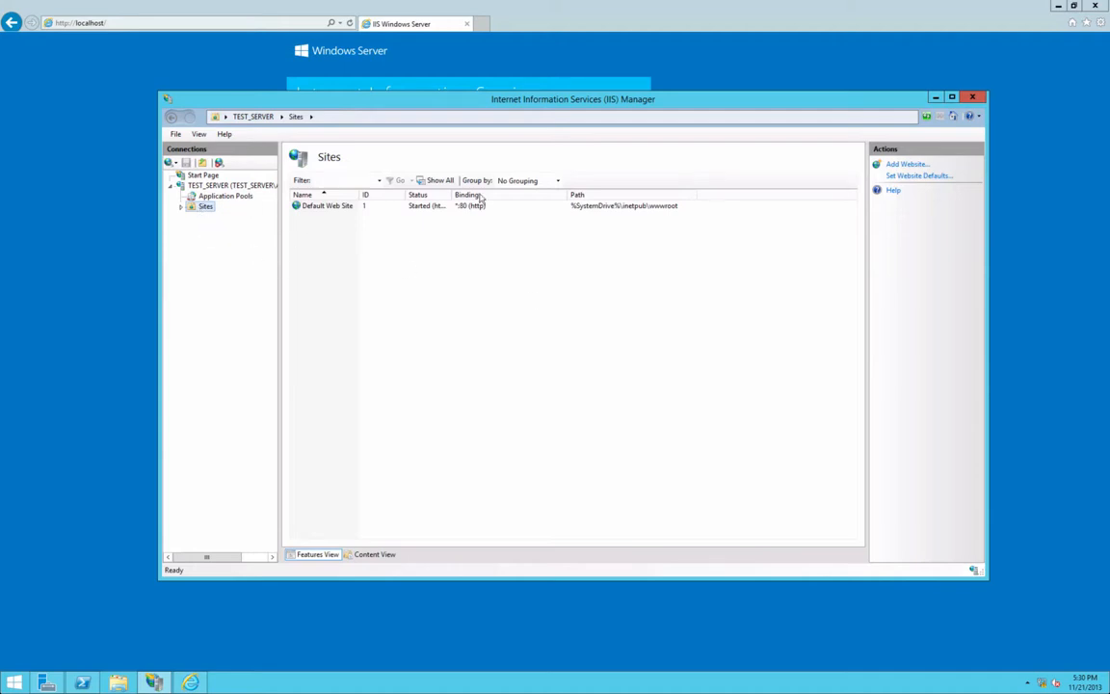
{"action": "left_click", "coordinate": [231, 185]}
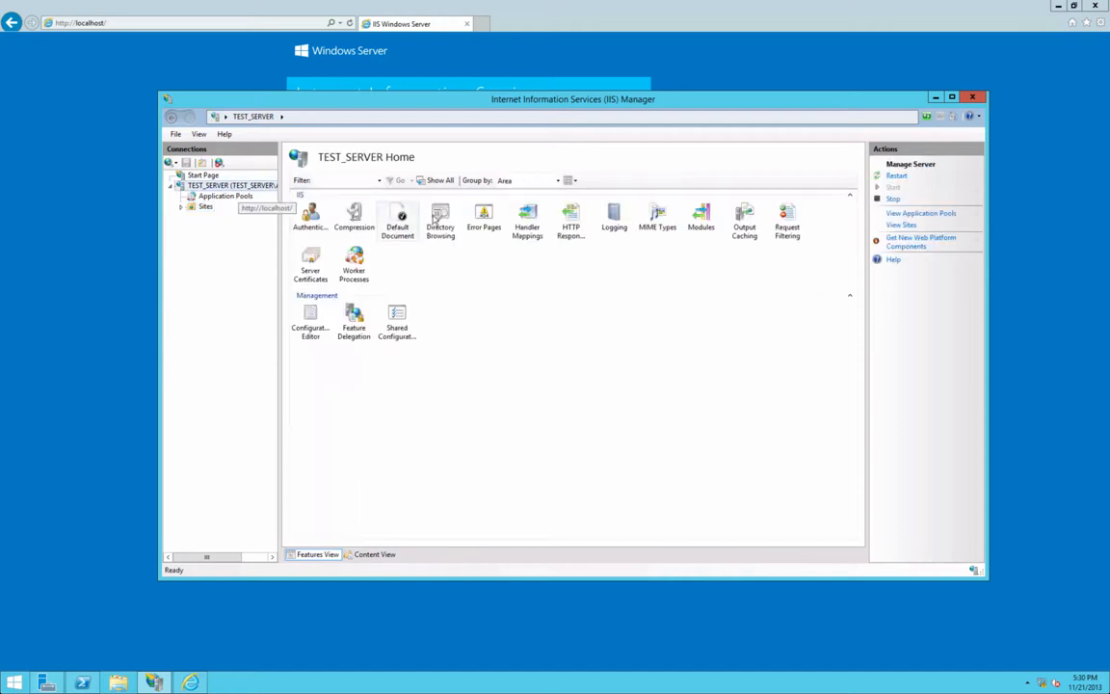